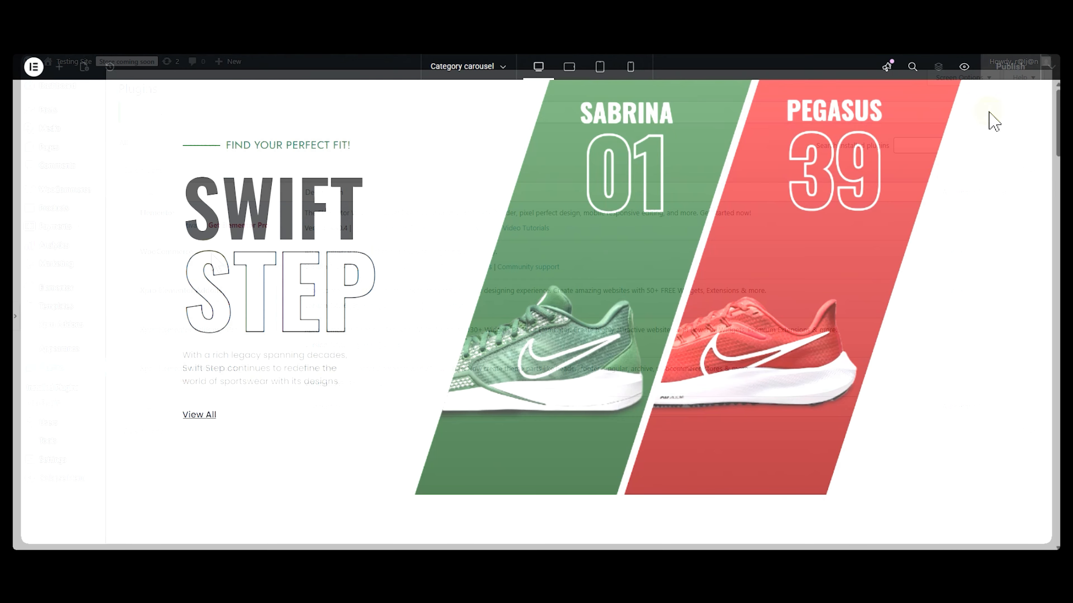
# - Look through the page's sections and browse the existing Trend Report and Brands You Love carousels
pyautogui.scroll(-10, 989, 116)
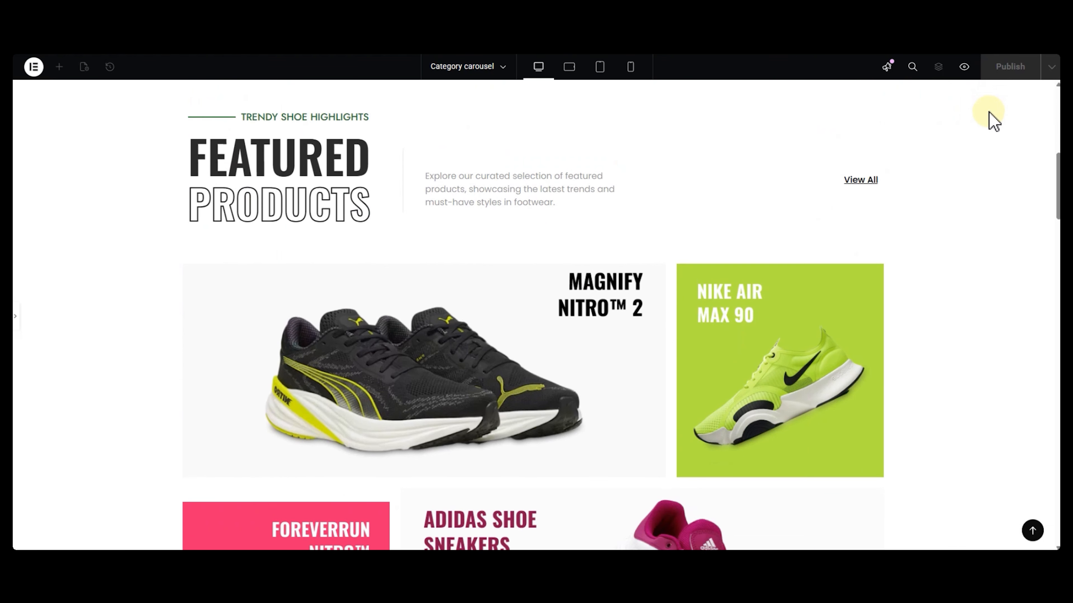
pyautogui.scroll(-15, 996, 122)
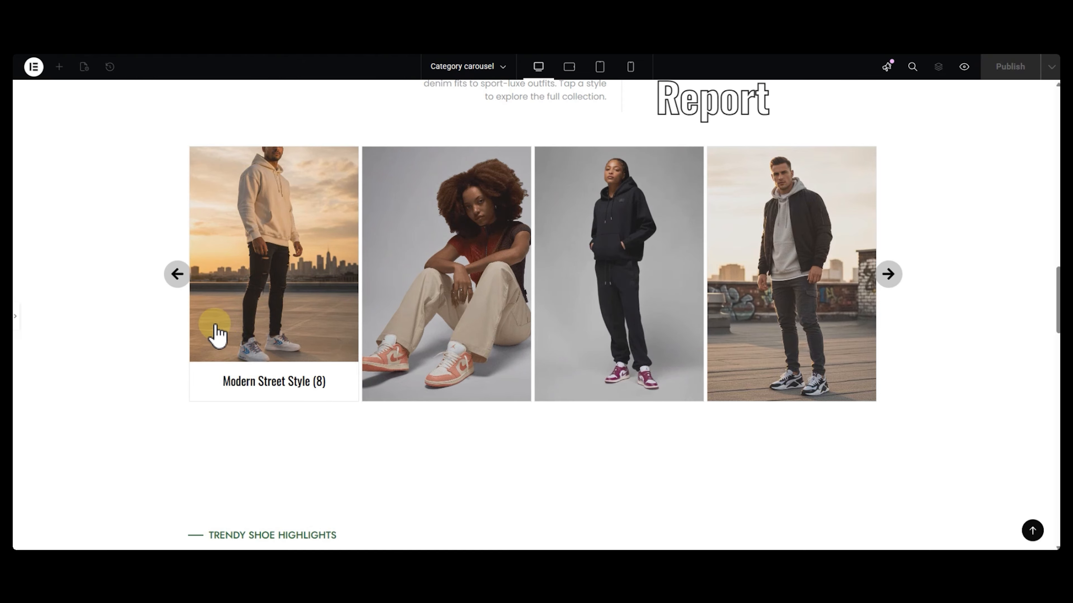
pyautogui.click(890, 285)
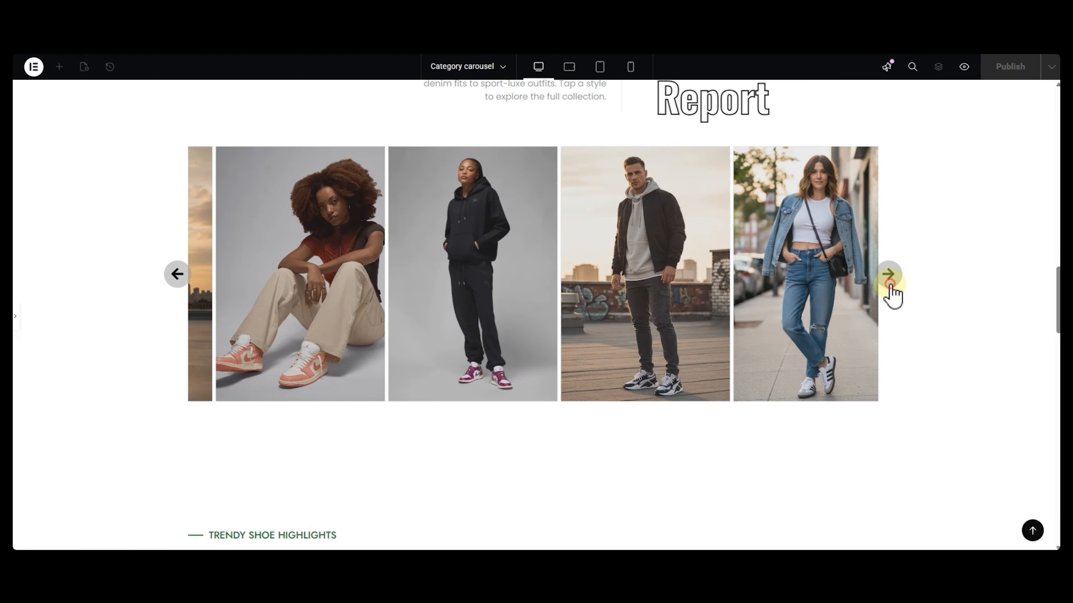
pyautogui.click(890, 278)
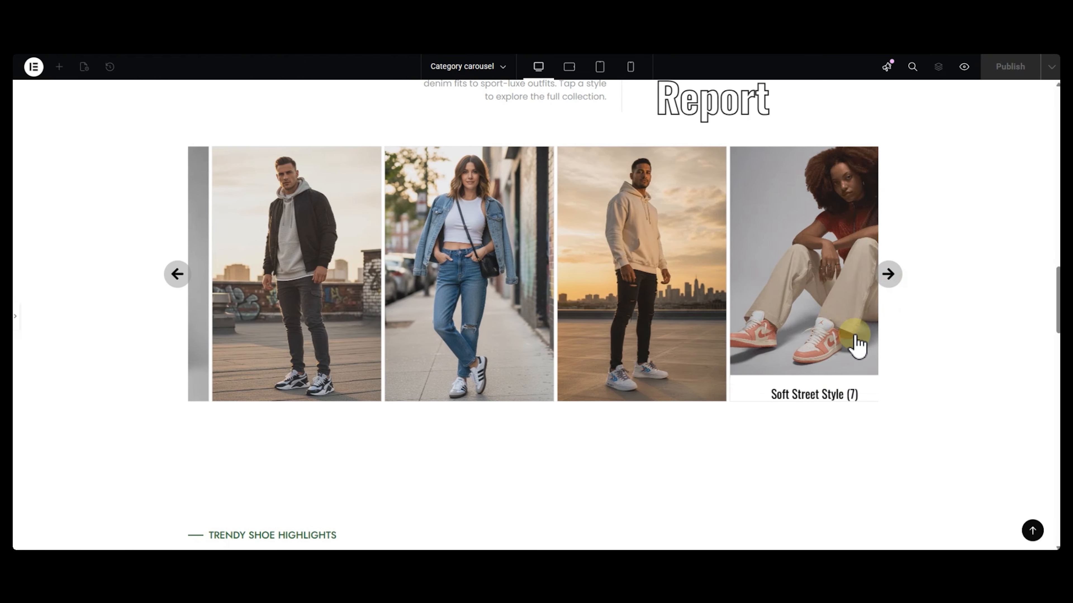
pyautogui.scroll(-3, 860, 346)
pyautogui.scroll(-10, 856, 344)
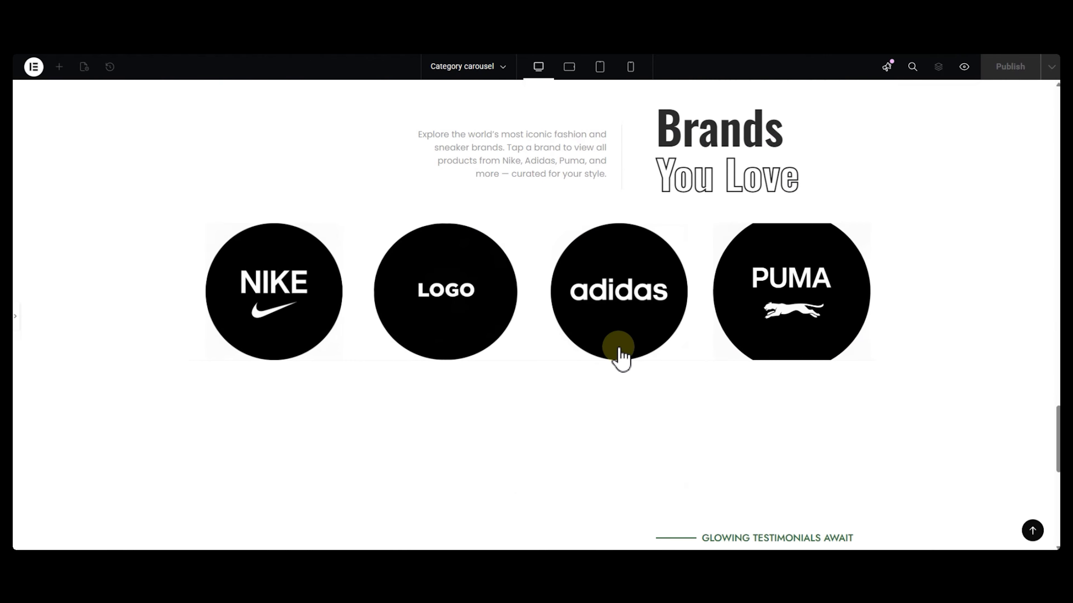
pyautogui.scroll(5, 910, 373)
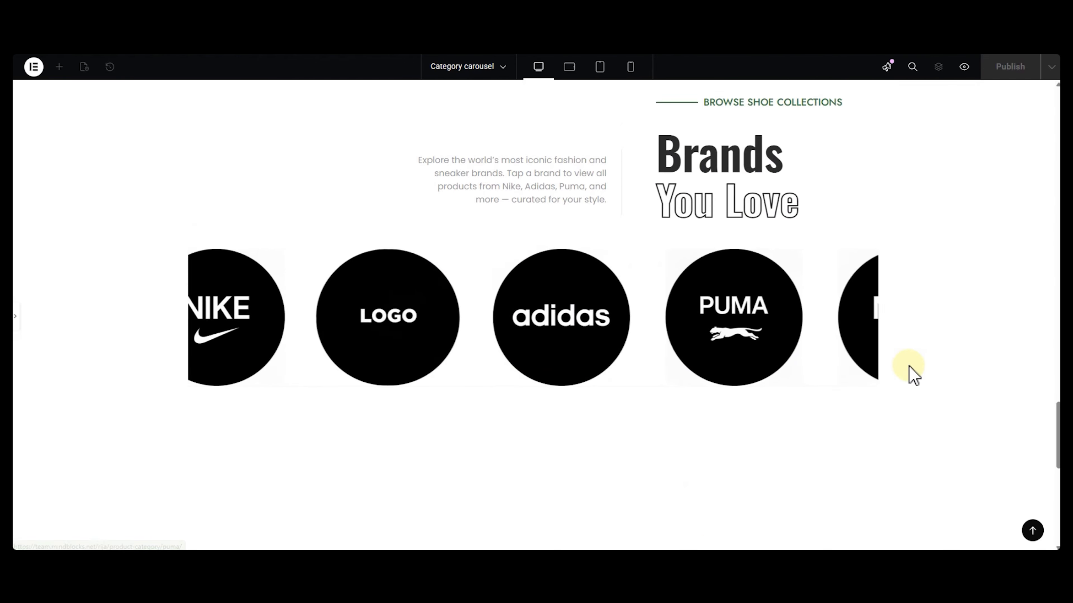
pyautogui.scroll(5, 451, 371)
# - Delete the existing category carousels from the Trend Report and Brands You Love sections
pyautogui.click(15, 316)
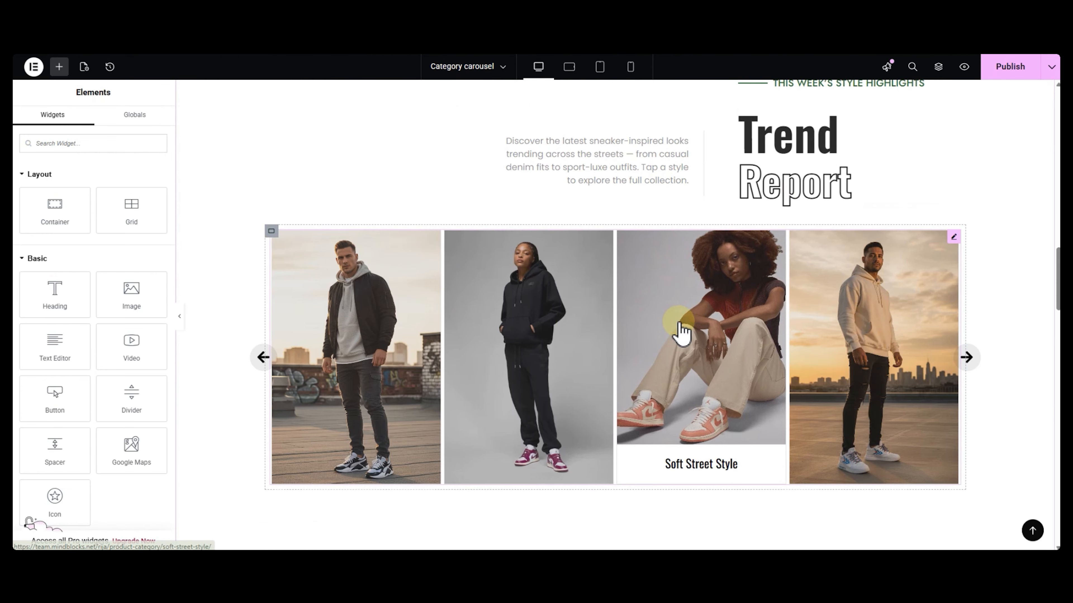
pyautogui.rightClick(681, 331)
pyautogui.click(705, 498)
pyautogui.scroll(-15, 706, 498)
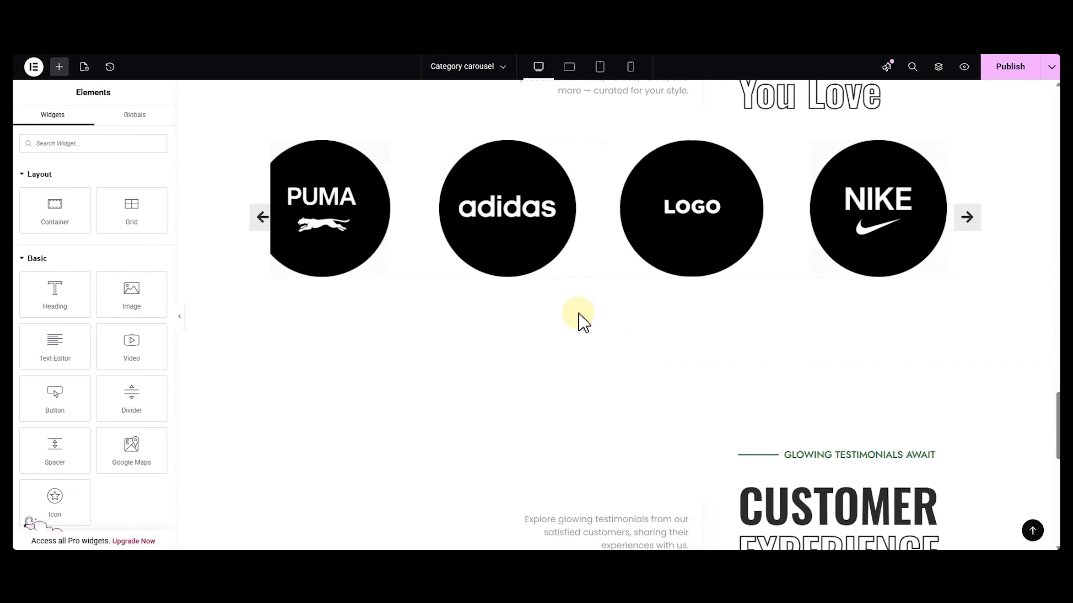
pyautogui.rightClick(551, 271)
pyautogui.click(589, 431)
# - Add a Woo Category Carousel widget to the empty container under Trend Report and advance through its slides
pyautogui.scroll(10, 608, 401)
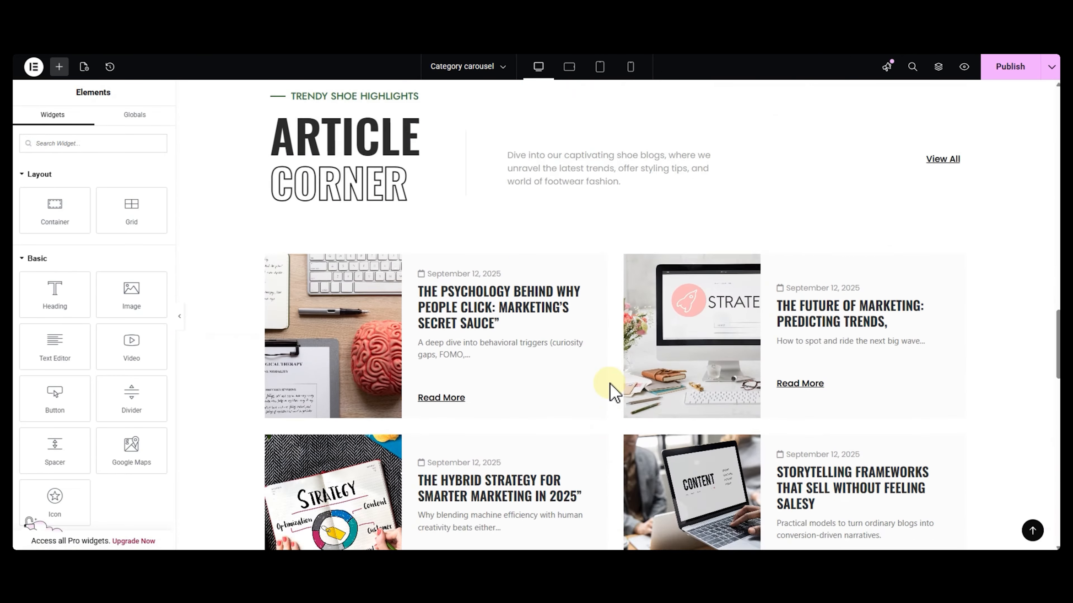
pyautogui.write('categ')
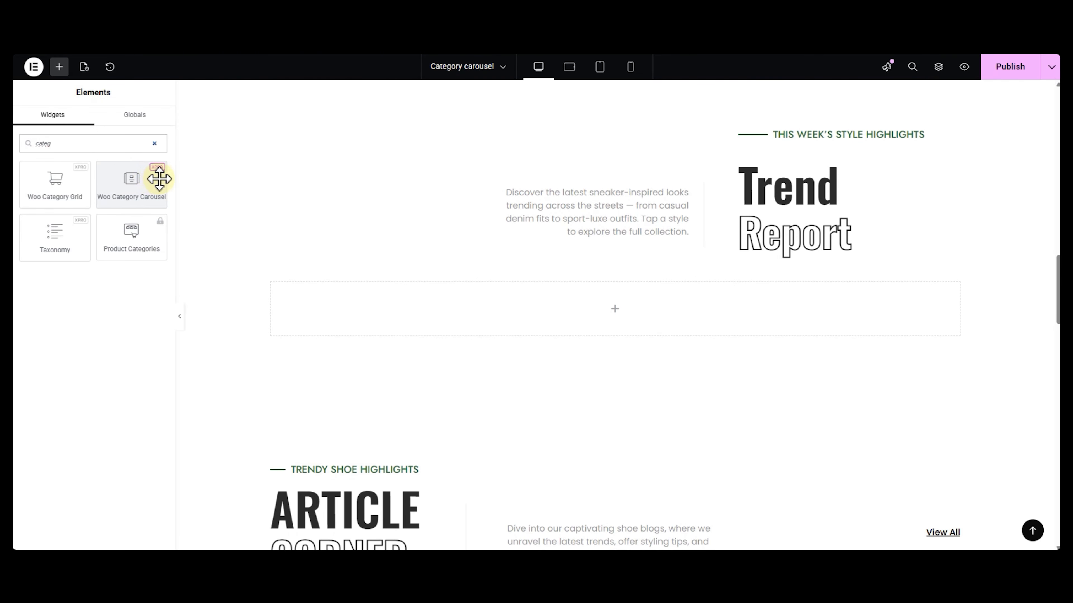
pyautogui.moveTo(159, 179); pyautogui.dragTo(418, 305)
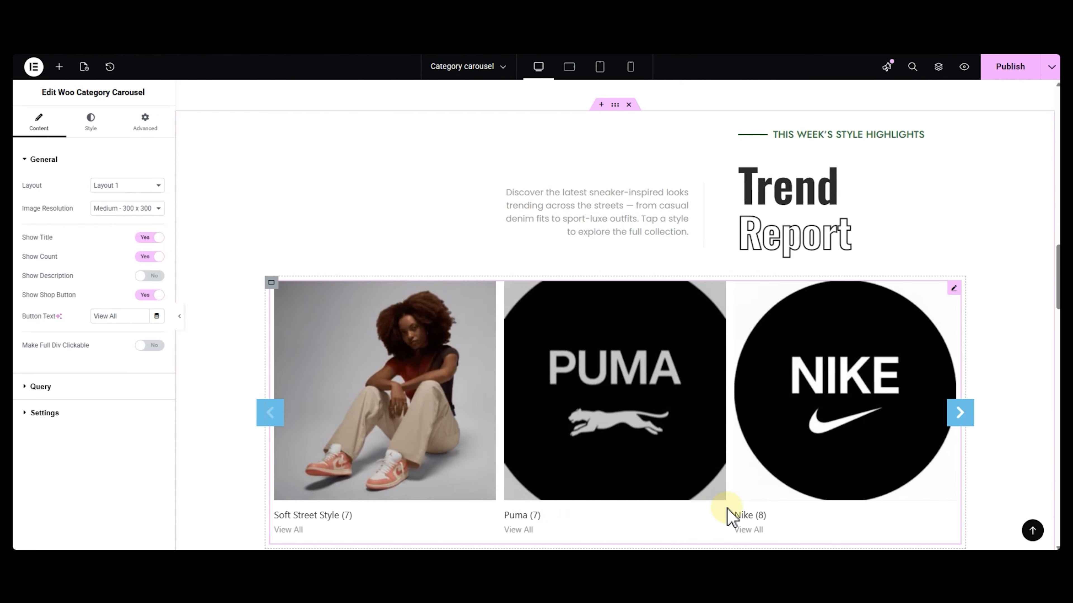
pyautogui.click(956, 411)
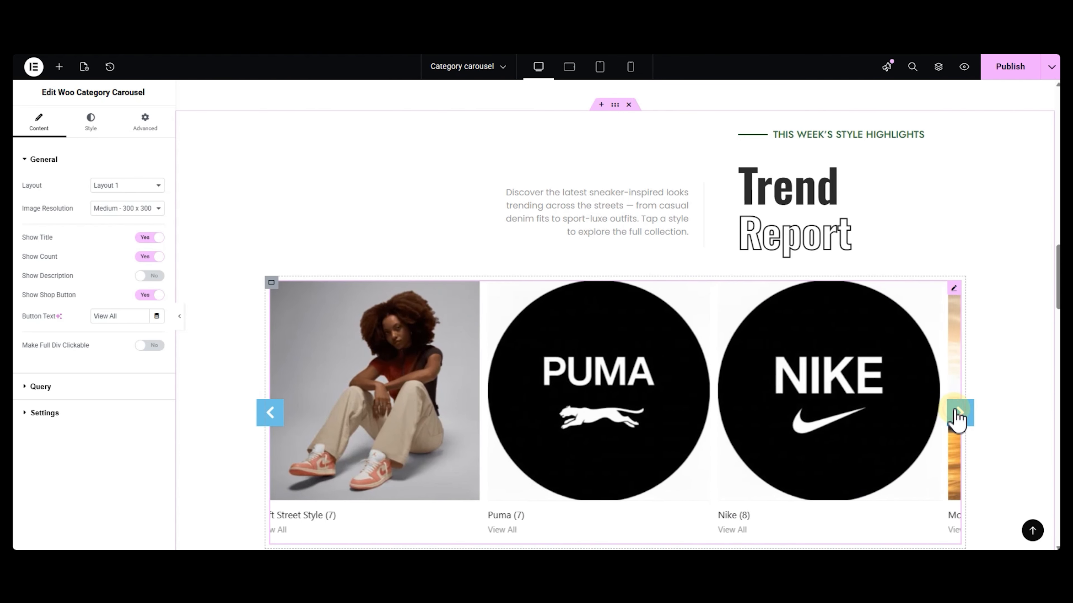
pyautogui.click(955, 411)
pyautogui.click(955, 410)
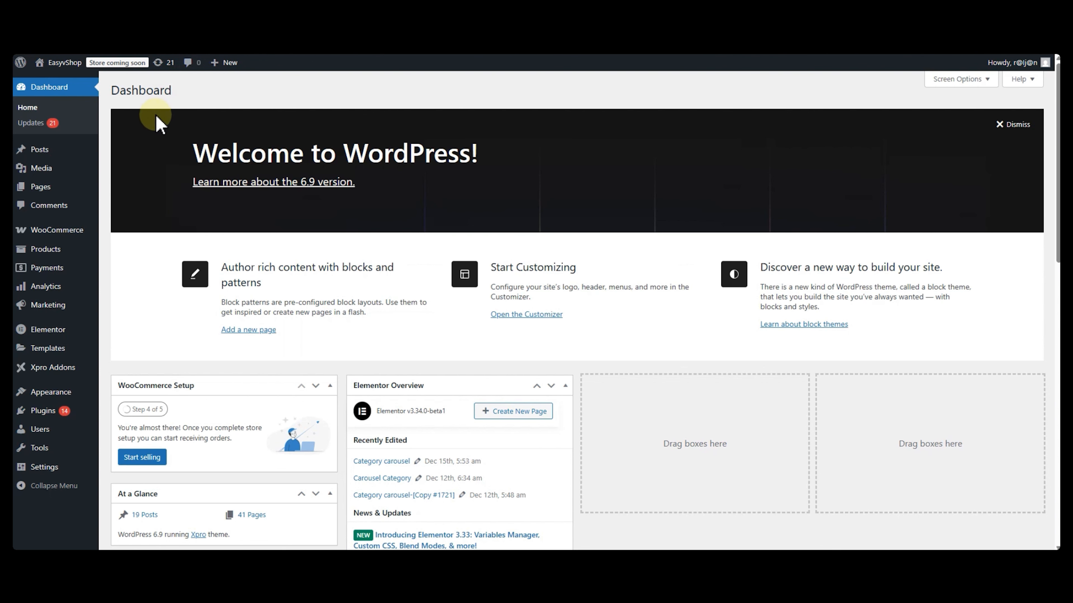
# - In the WordPress dashboard, fill in a new product category named Everyday Denim Look with None as its parent category
pyautogui.moveTo(72, 256)
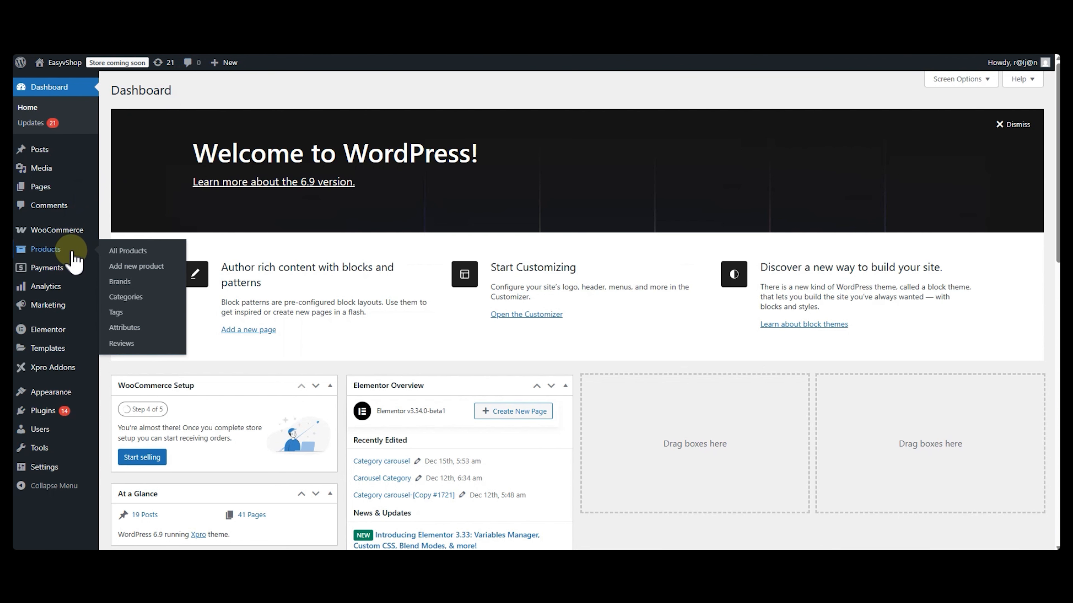
pyautogui.click(123, 301)
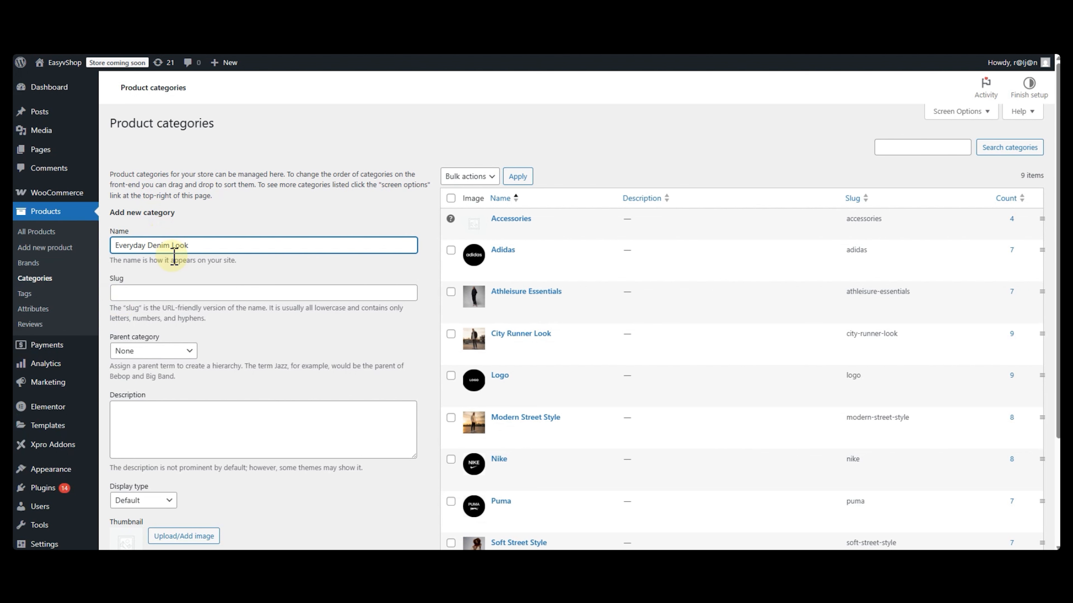
pyautogui.scroll(-1, 158, 260)
pyautogui.click(157, 294)
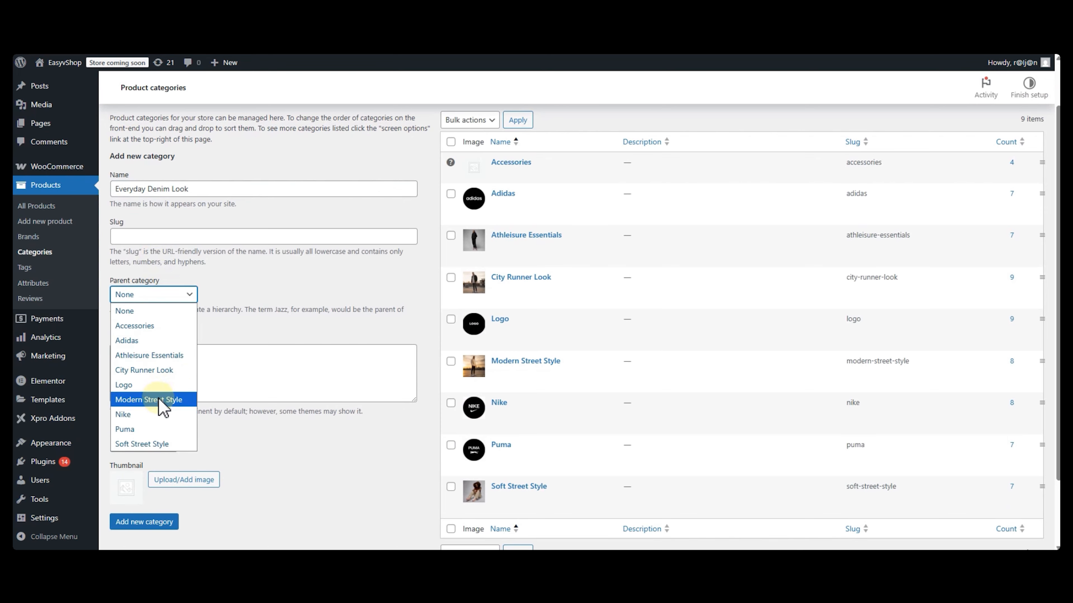
pyautogui.click(152, 296)
pyautogui.scroll(-2, 242, 328)
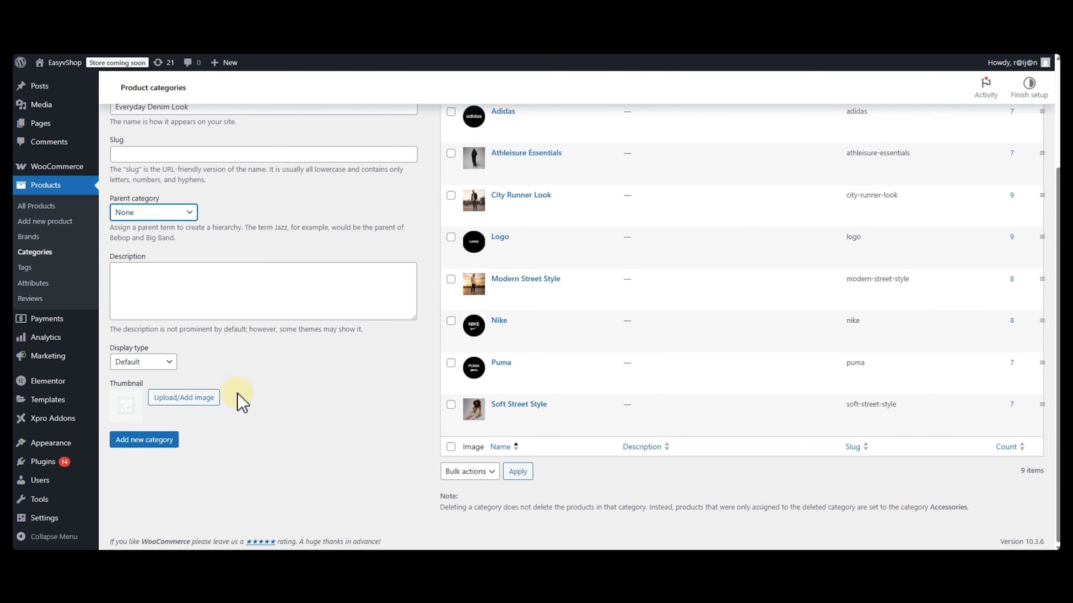
# - Set the photo of the woman in a denim jacket and jeans as the thumbnail and add the new category
pyautogui.click(184, 402)
pyautogui.click(252, 295)
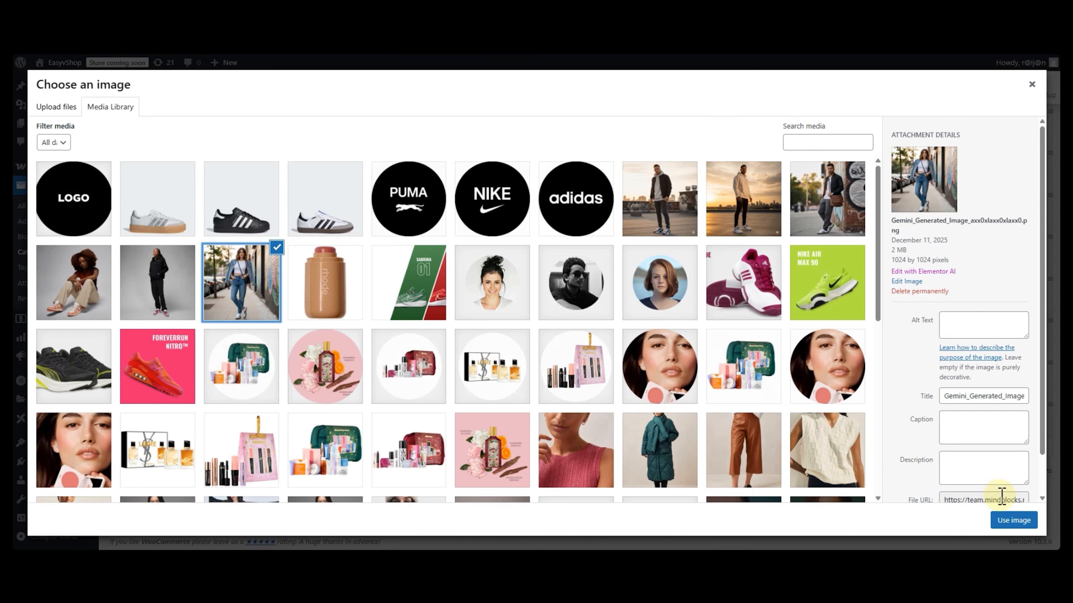
pyautogui.click(1015, 520)
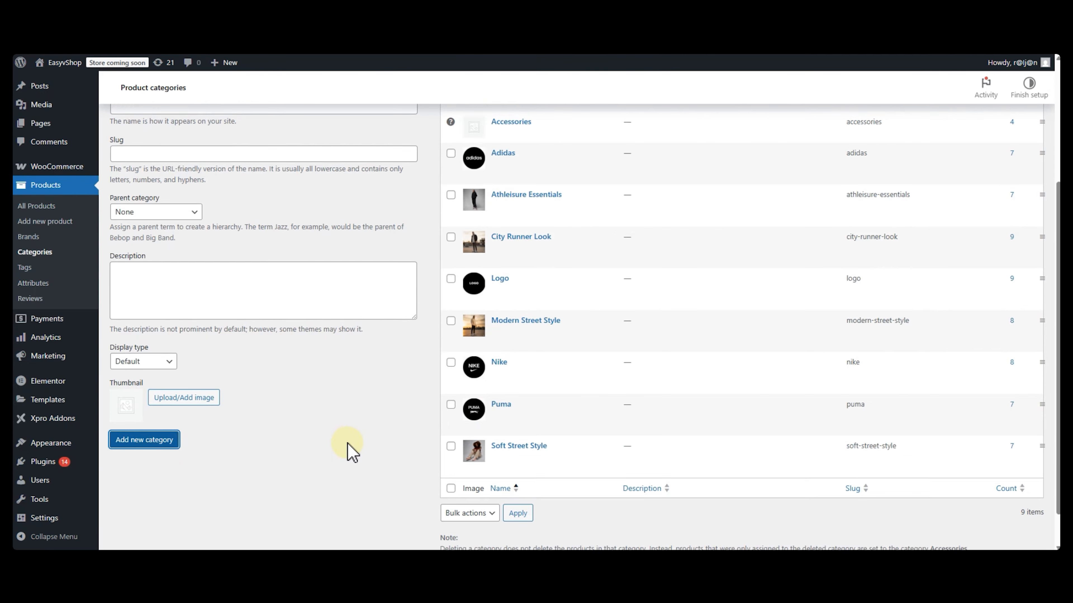
pyautogui.scroll(1, 206, 325)
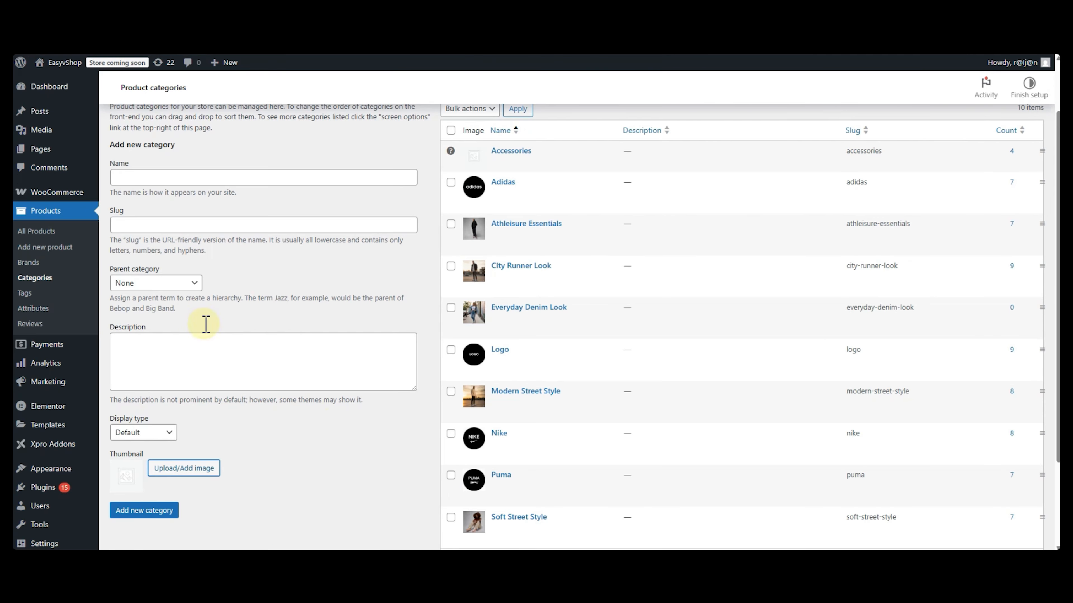
# - Quick-edit the first Sneakers product to replace its Accessories category with Everyday Denim Look
pyautogui.click(46, 233)
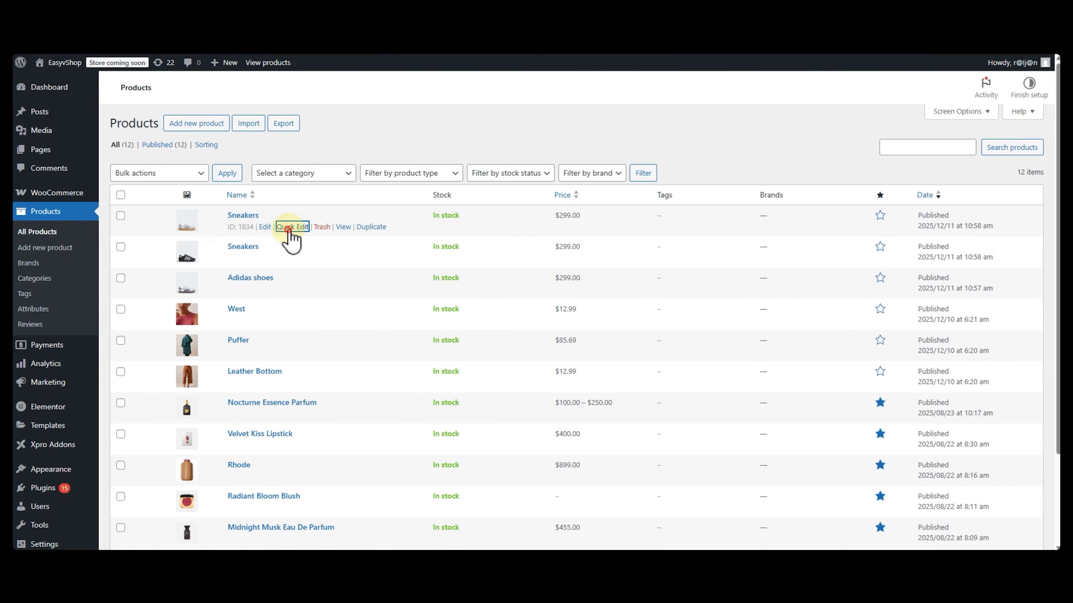
pyautogui.click(288, 228)
pyautogui.click(862, 358)
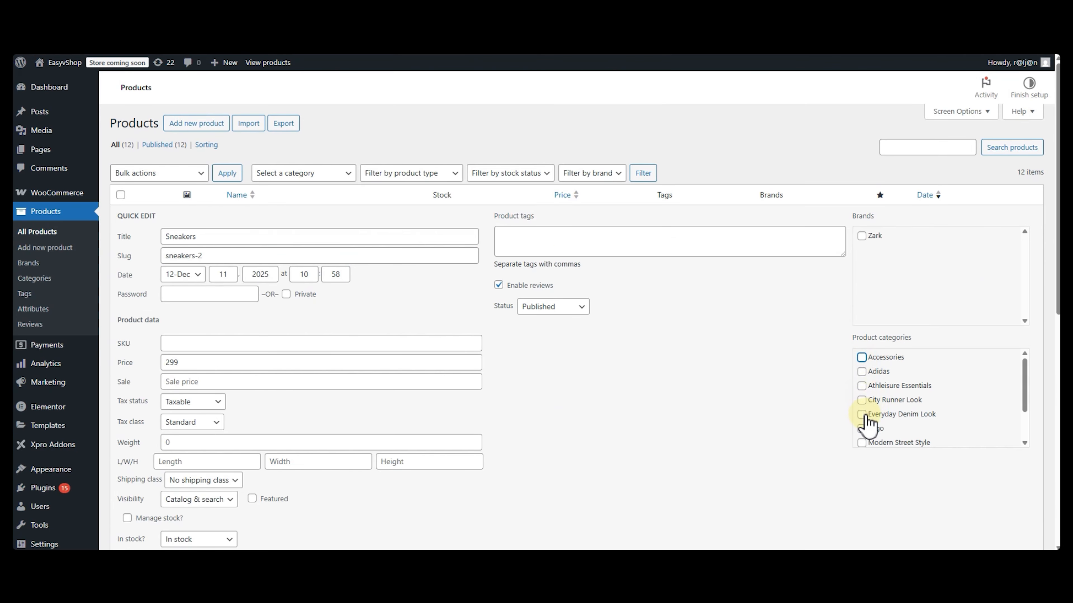
pyautogui.scroll(-3, 794, 427)
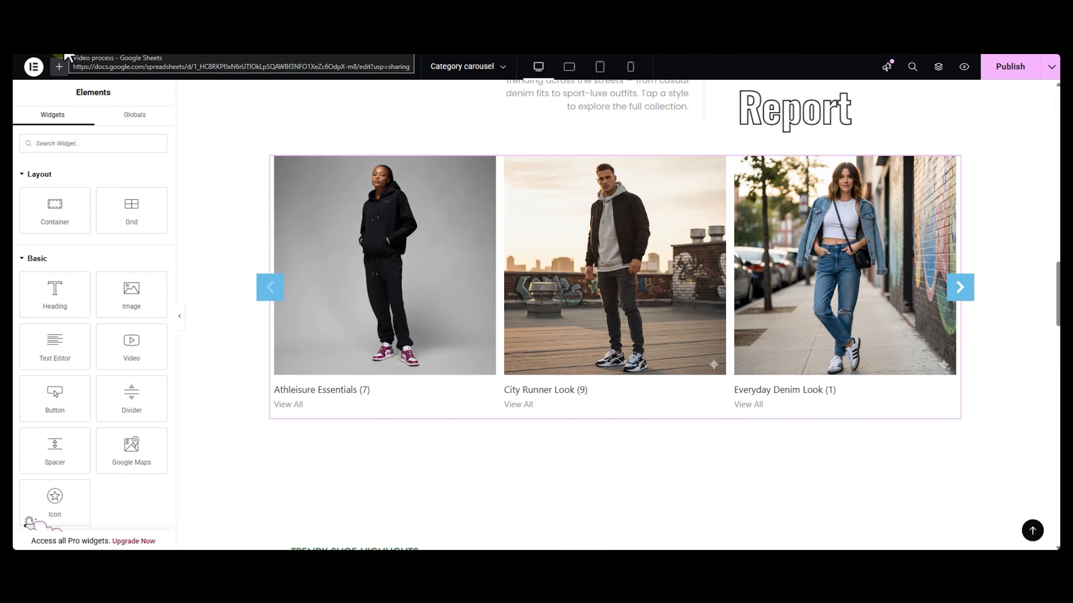
# - Switch to the Elementor editor, reload the Category carousel page and advance the Trend Report carousel to its last slides
pyautogui.press('F5')
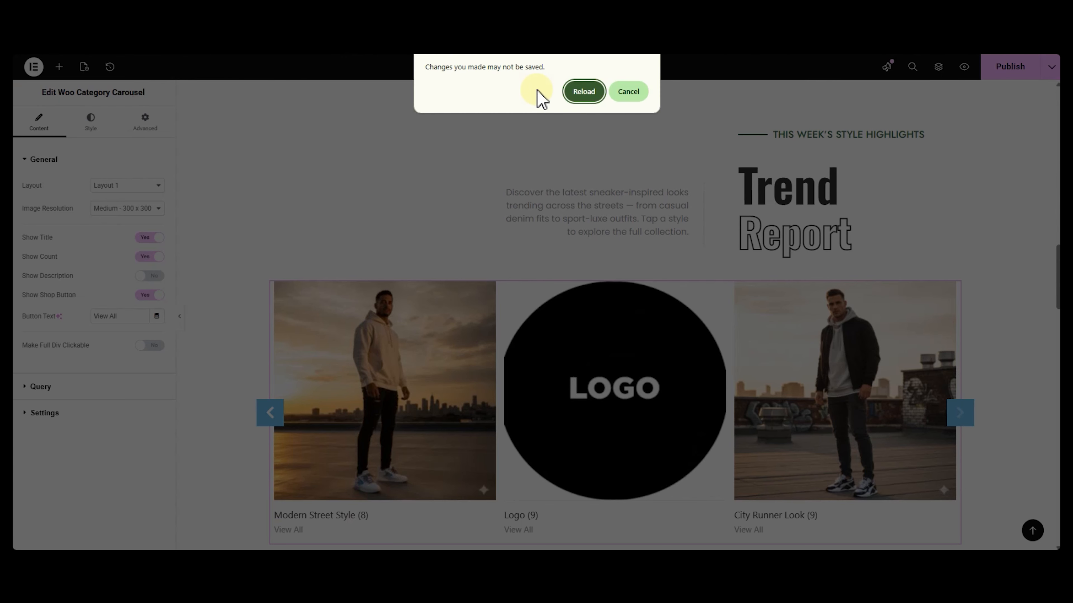
pyautogui.click(577, 95)
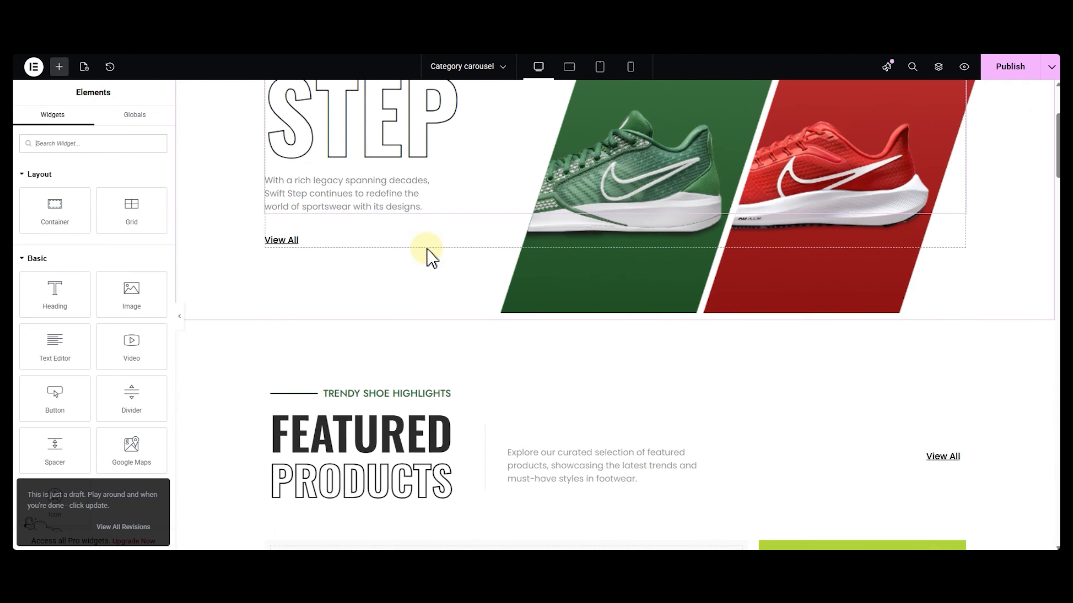
pyautogui.scroll(-10, 427, 254)
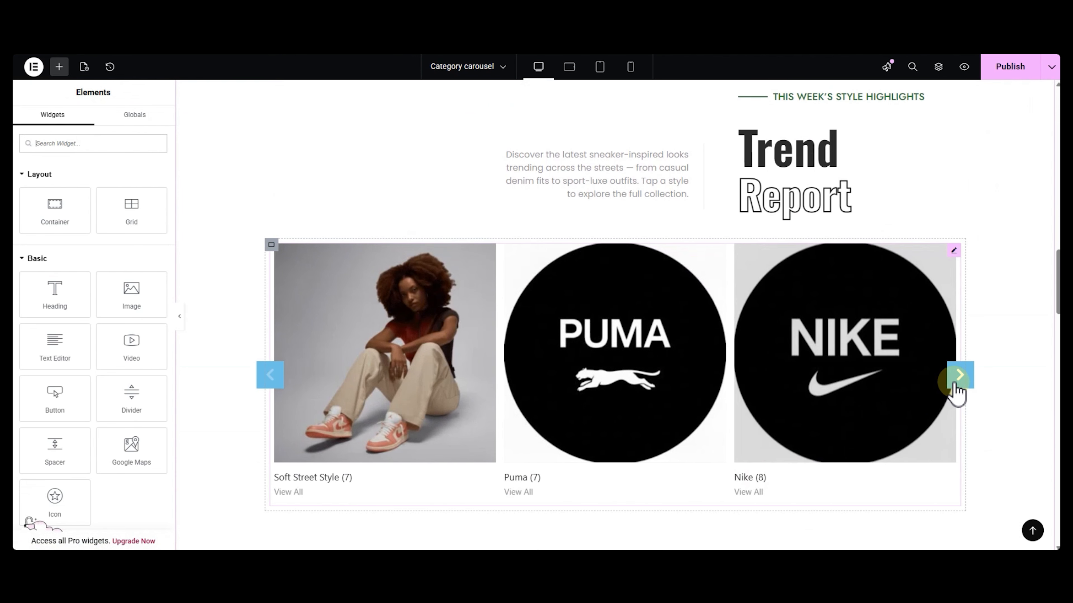
pyautogui.click(957, 390)
pyautogui.click(957, 390)
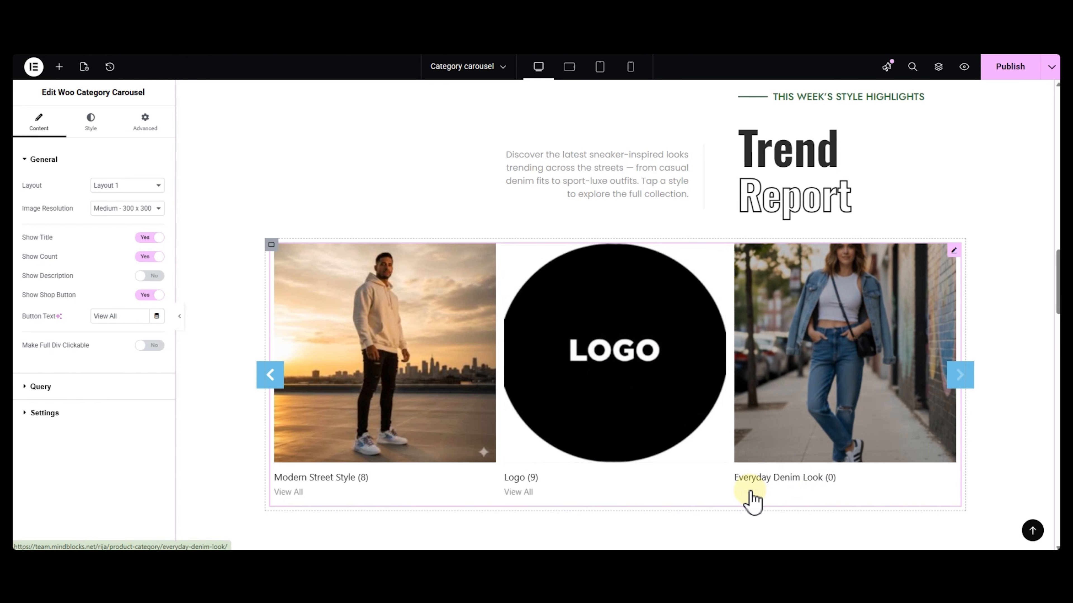
# - Exclude the Adidas, Nike, Puma and Logo categories from the carousel's query and page through the remaining slides
pyautogui.click(39, 387)
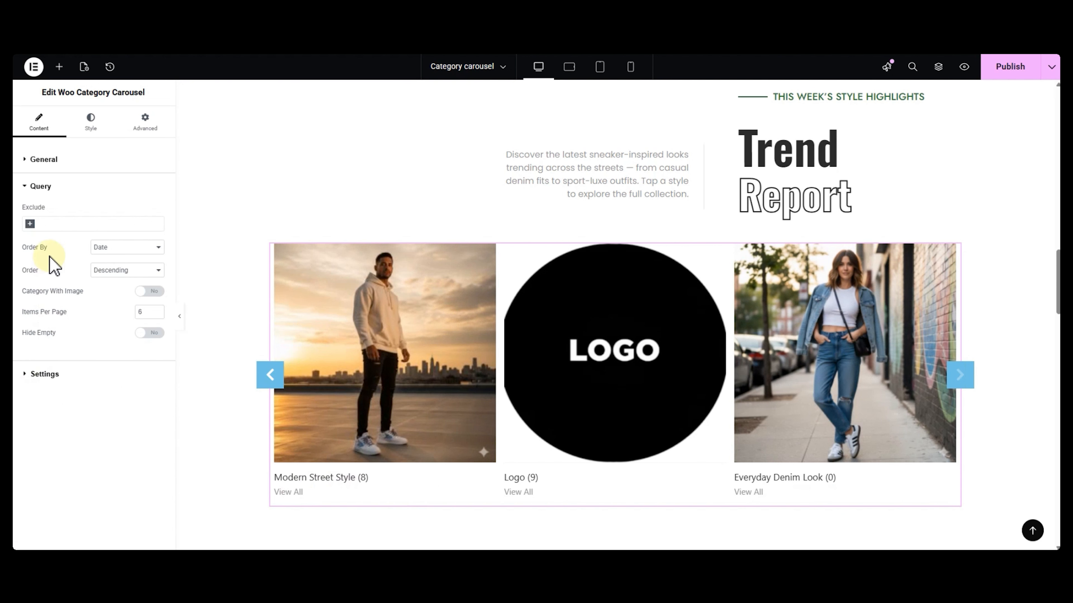
pyautogui.click(68, 227)
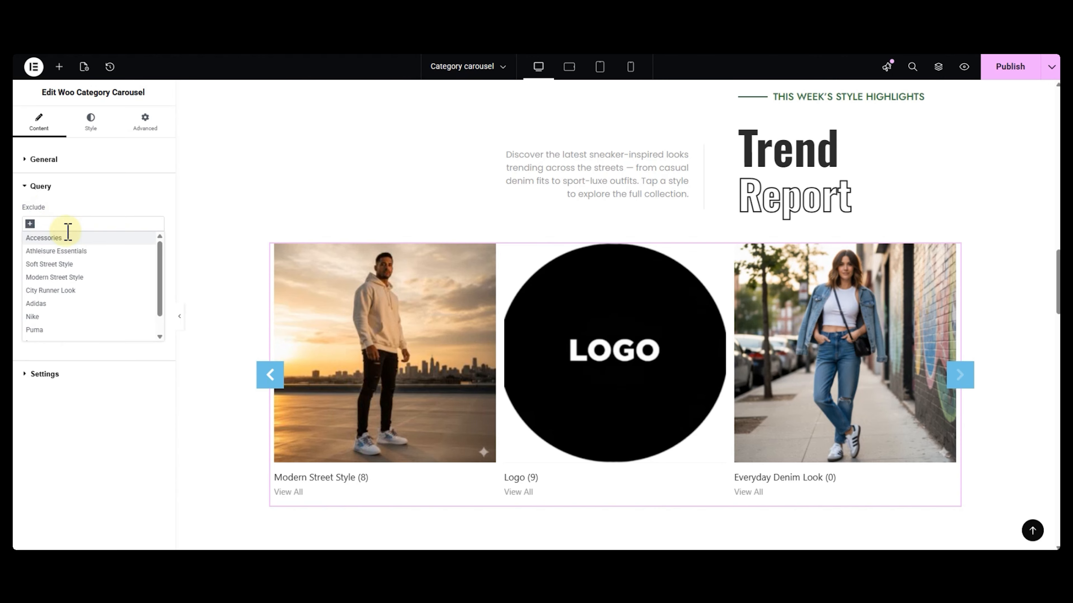
pyautogui.click(69, 304)
pyautogui.click(74, 225)
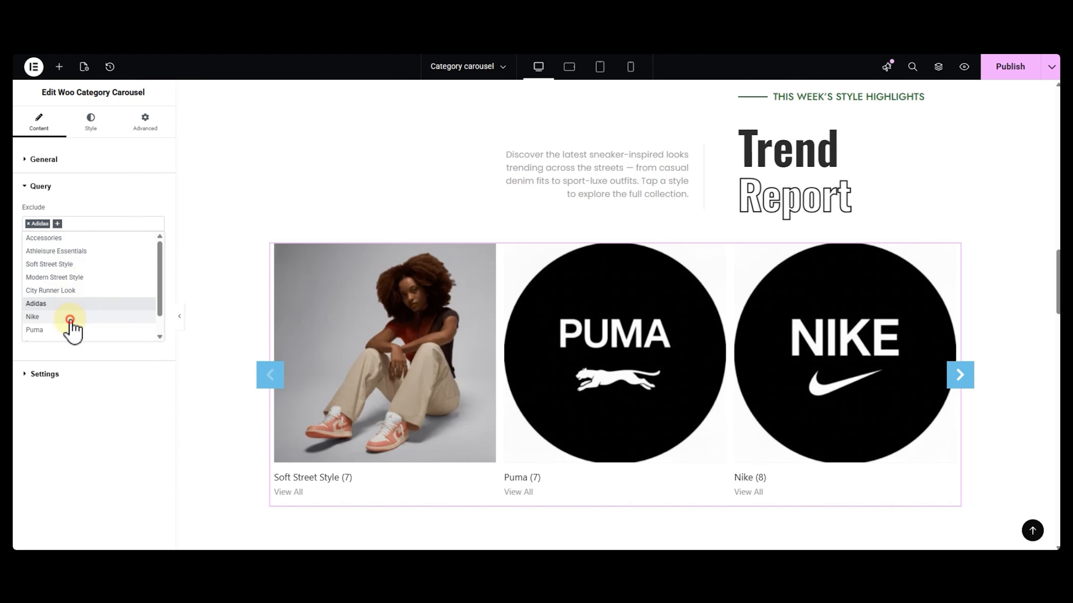
pyautogui.click(72, 316)
pyautogui.click(98, 224)
pyautogui.click(90, 330)
pyautogui.click(123, 224)
pyautogui.scroll(-1, 88, 312)
pyautogui.click(89, 322)
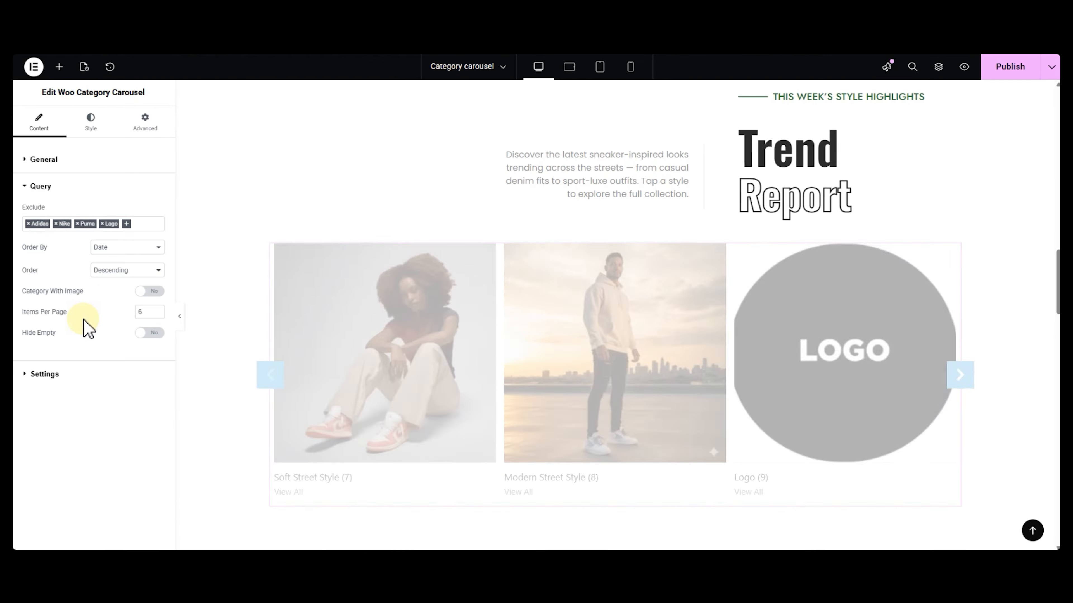
pyautogui.click(958, 376)
pyautogui.click(957, 375)
pyautogui.click(958, 375)
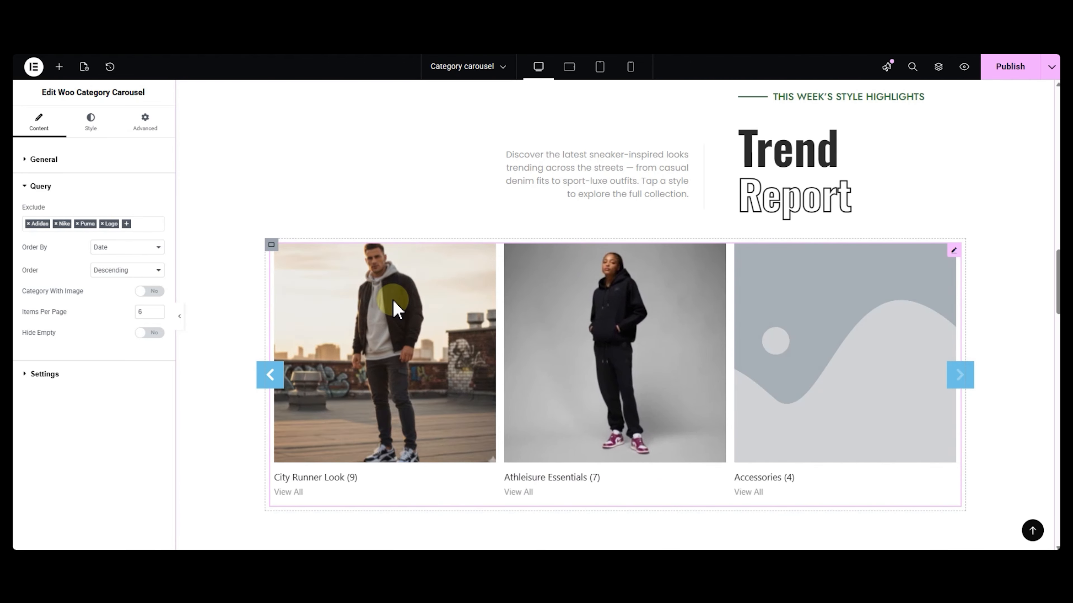
# - Review the carousel's sorting options, keep the order by Date and Descending, and page back through the slides
pyautogui.click(110, 250)
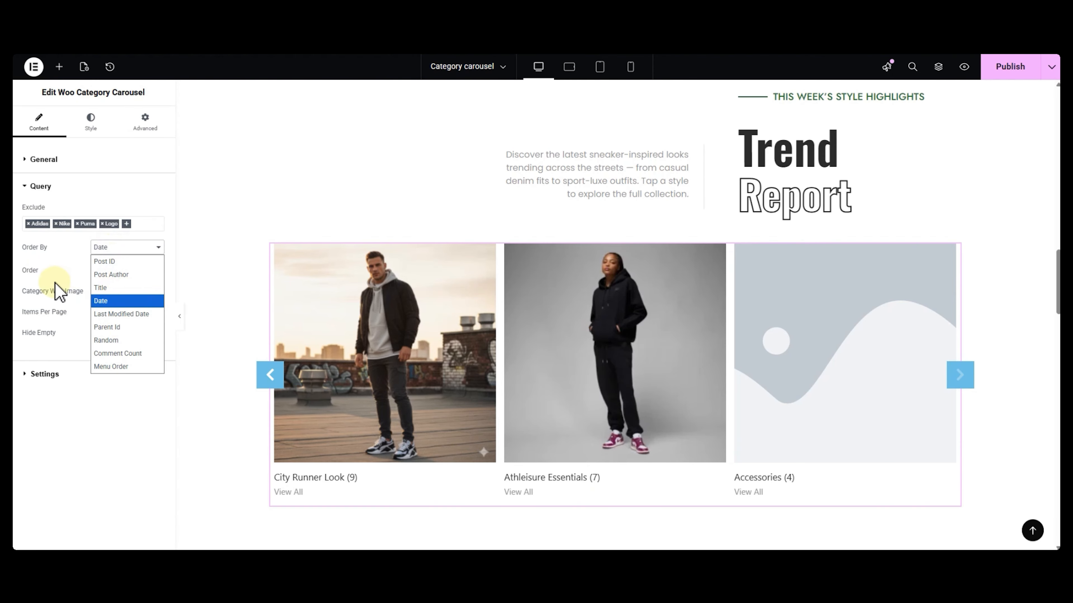
pyautogui.click(44, 278)
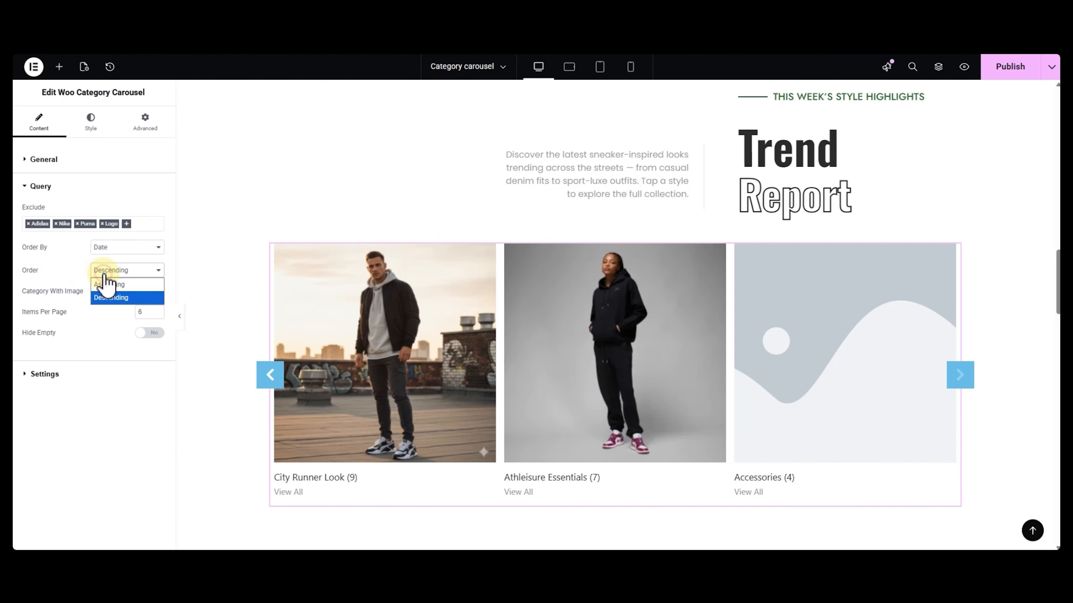
pyautogui.click(112, 298)
pyautogui.click(270, 375)
pyautogui.click(270, 375)
pyautogui.click(271, 375)
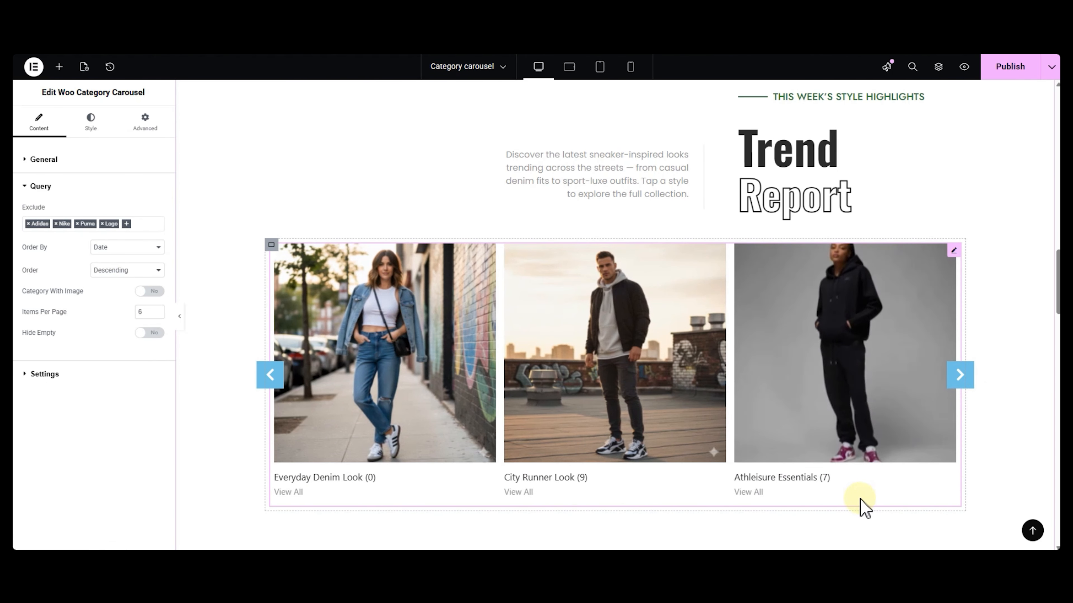
# - Set the category order to Ascending and page the carousel forward and back to check the sorting
pyautogui.click(126, 270)
pyautogui.click(111, 282)
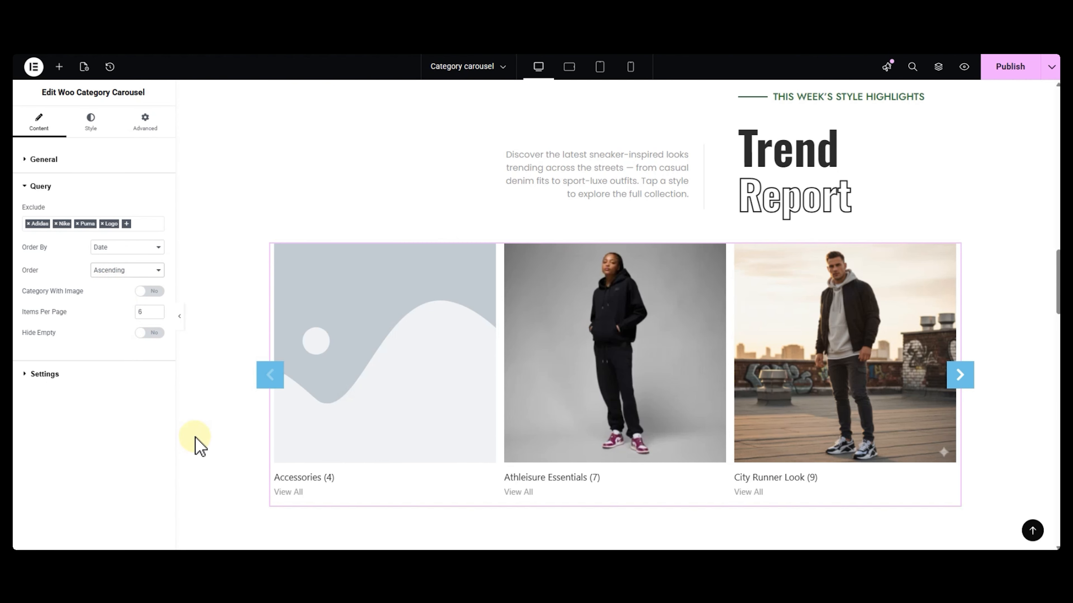
pyautogui.click(960, 374)
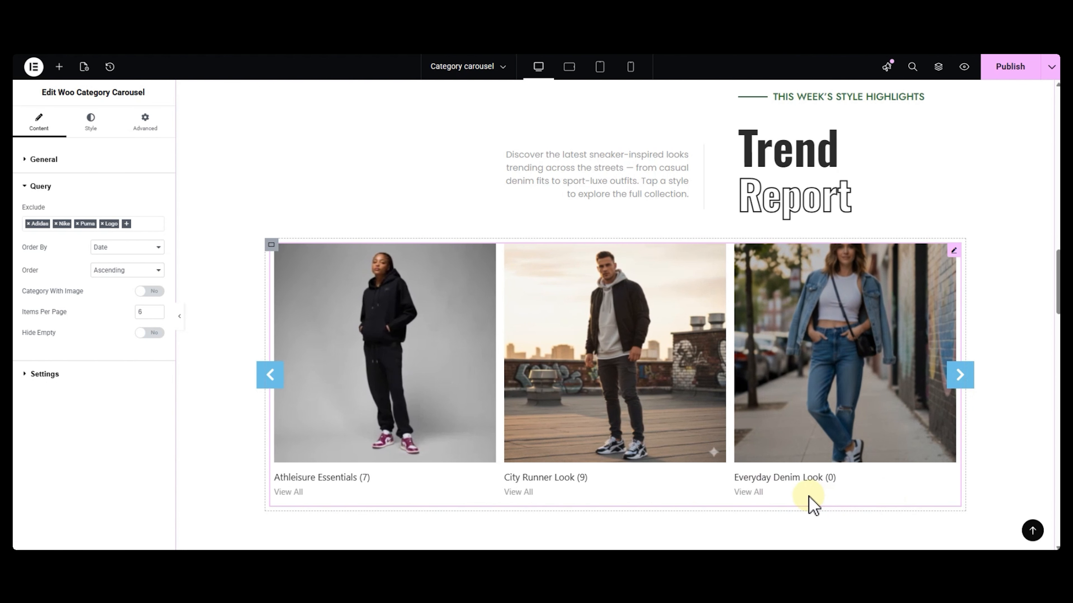
pyautogui.click(274, 378)
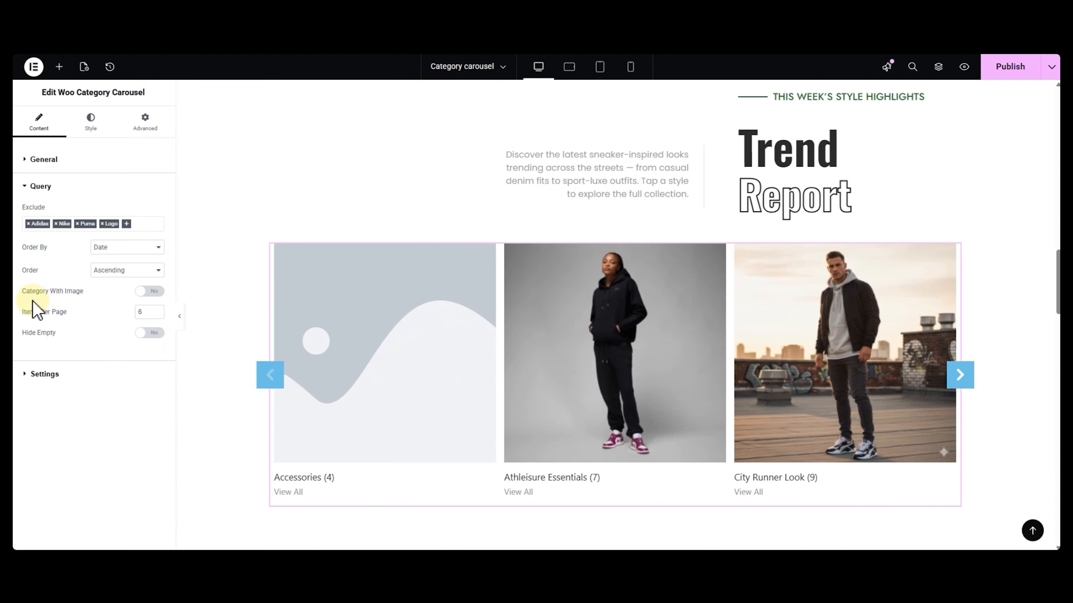
# - Configure the query to show only categories with images, five items per page and no empty categories
pyautogui.click(147, 292)
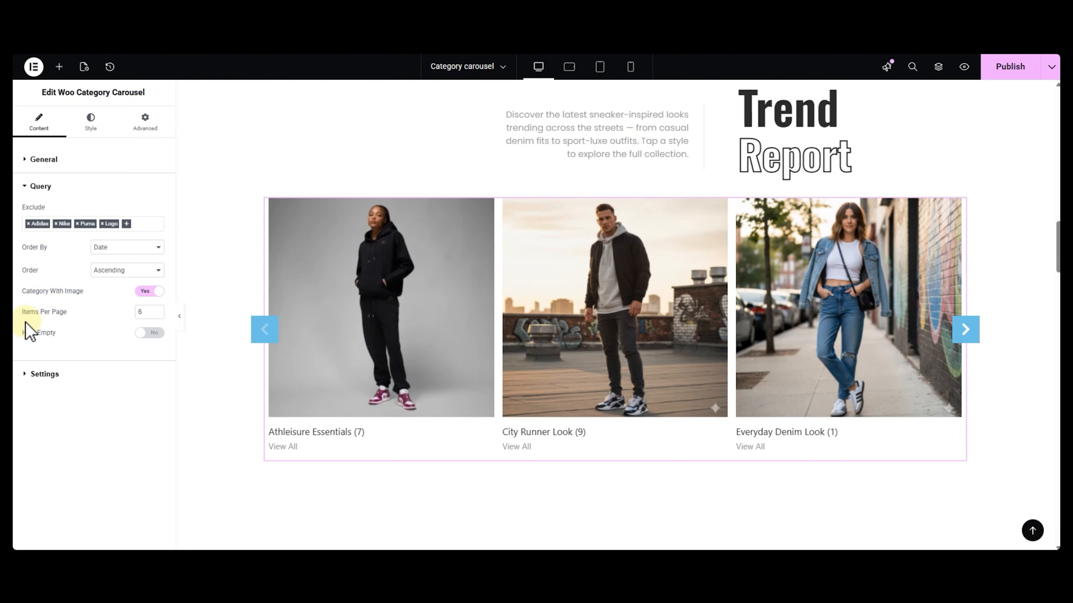
pyautogui.press('BackSpace')
pyautogui.write('3')
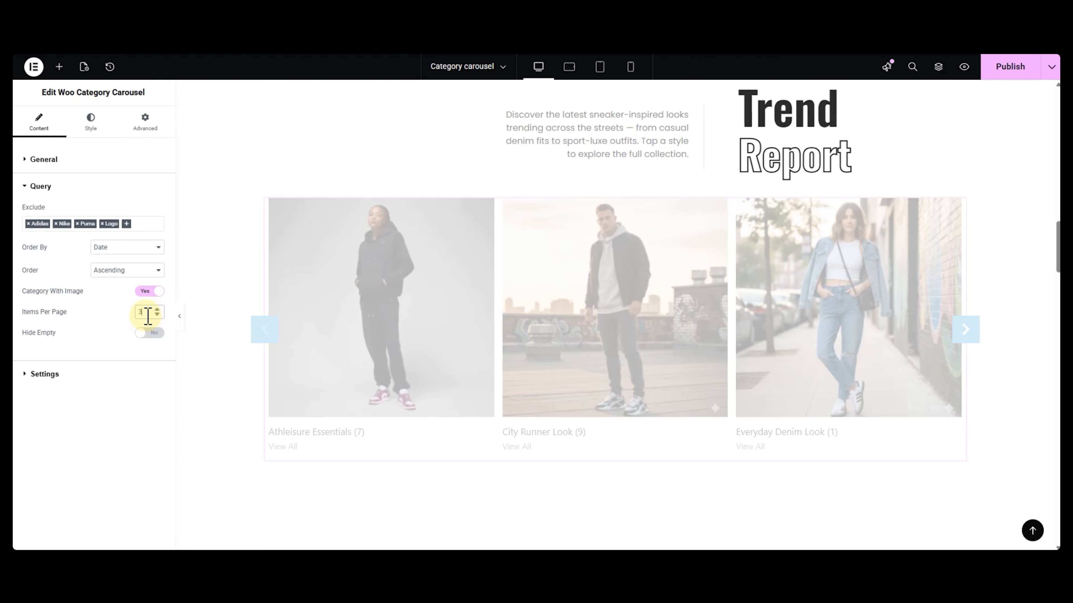
pyautogui.click(157, 310)
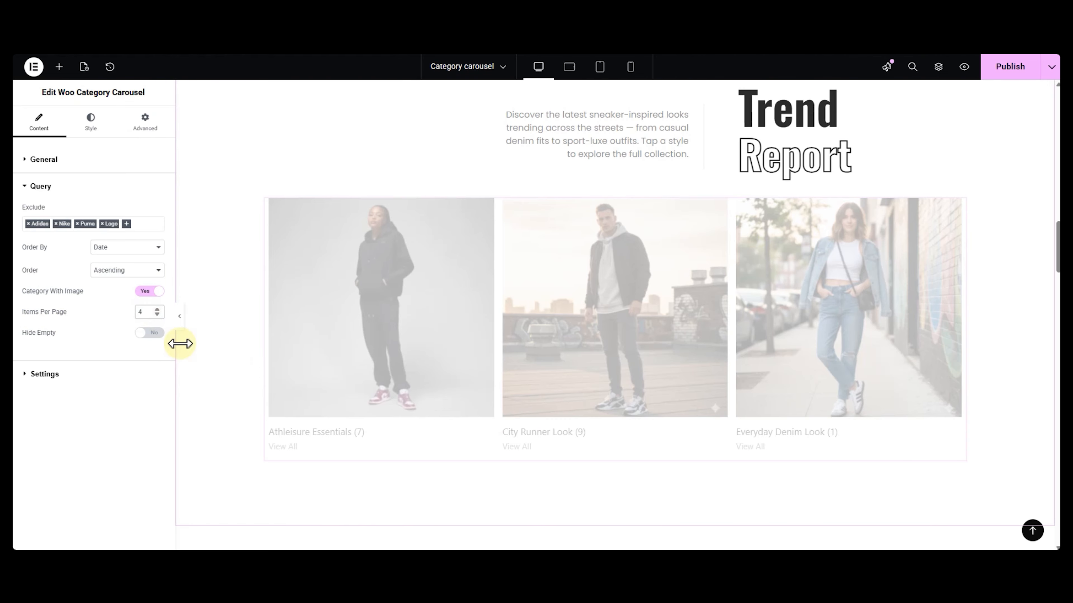
pyautogui.click(965, 330)
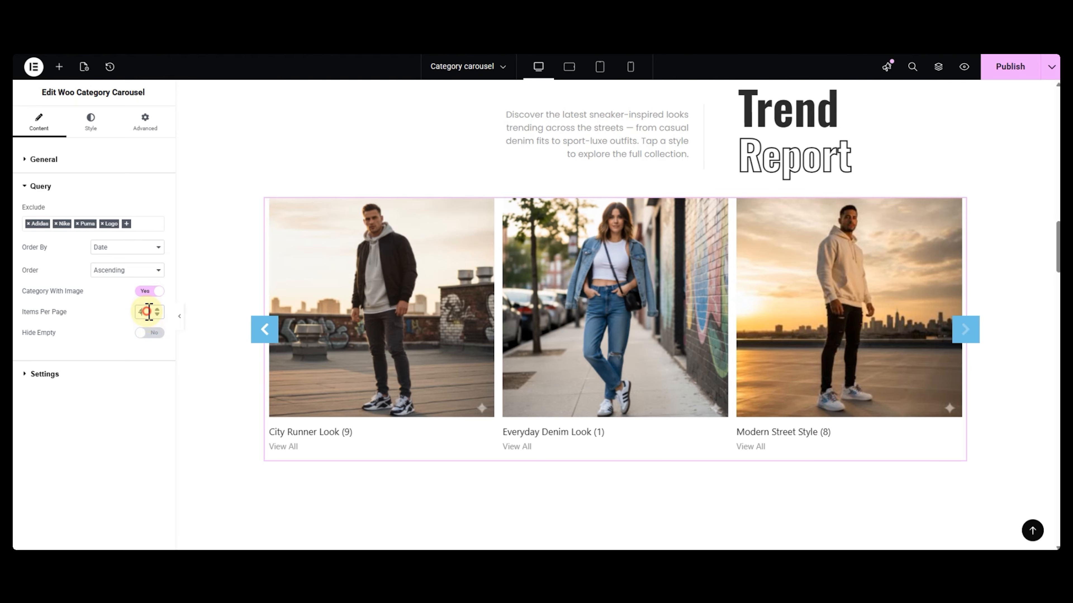
pyautogui.press('BackSpace')
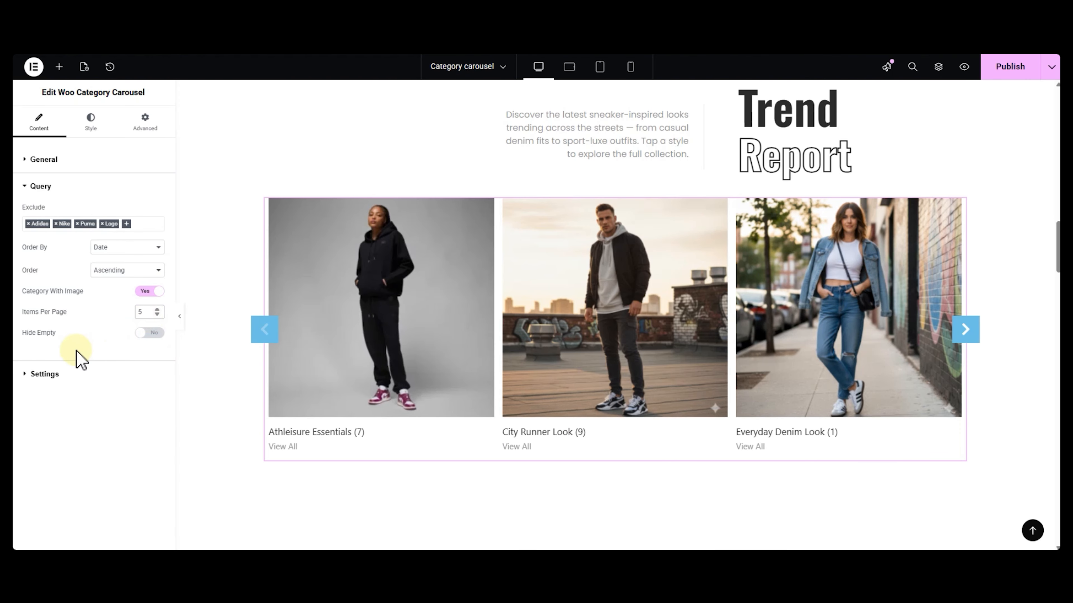
pyautogui.click(147, 334)
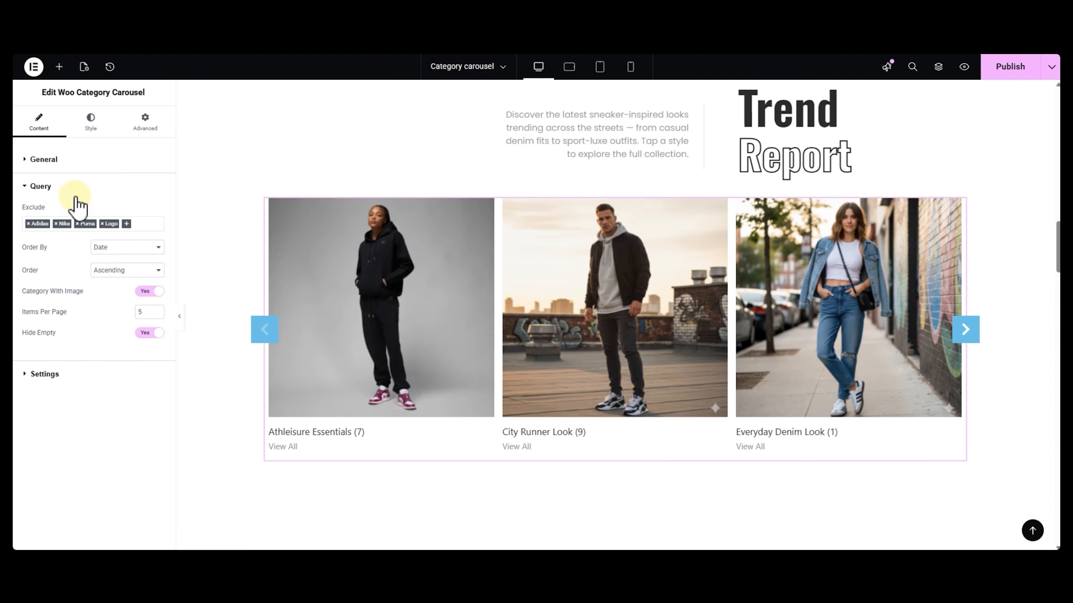
# - Try Layout 3, Layout 2, Layout 6 and Layout 10 on the category carousel
pyautogui.click(66, 162)
pyautogui.click(106, 185)
pyautogui.click(122, 231)
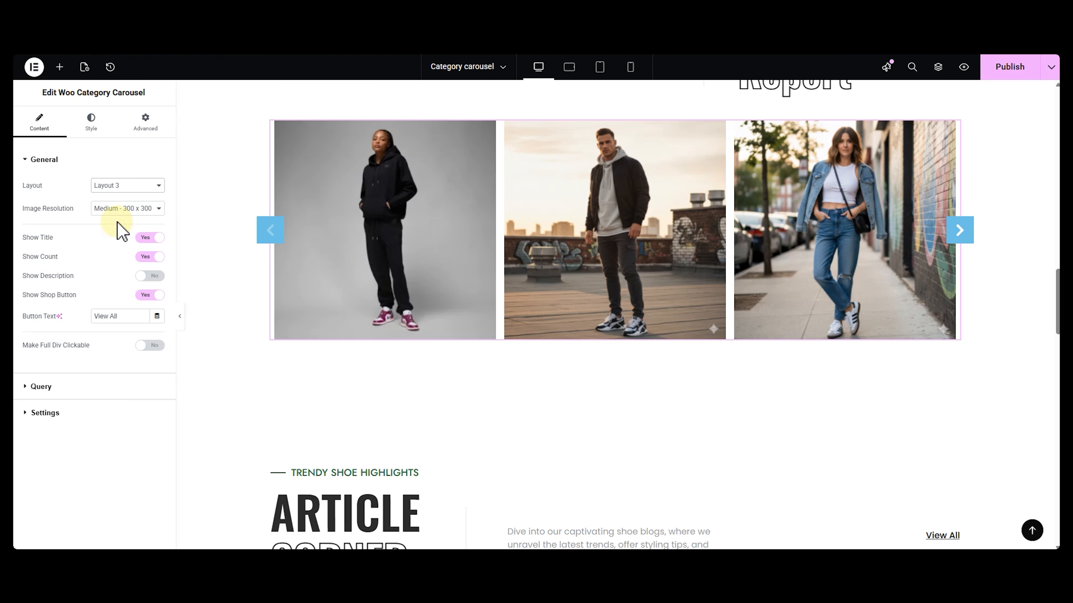
pyautogui.click(149, 186)
pyautogui.click(144, 210)
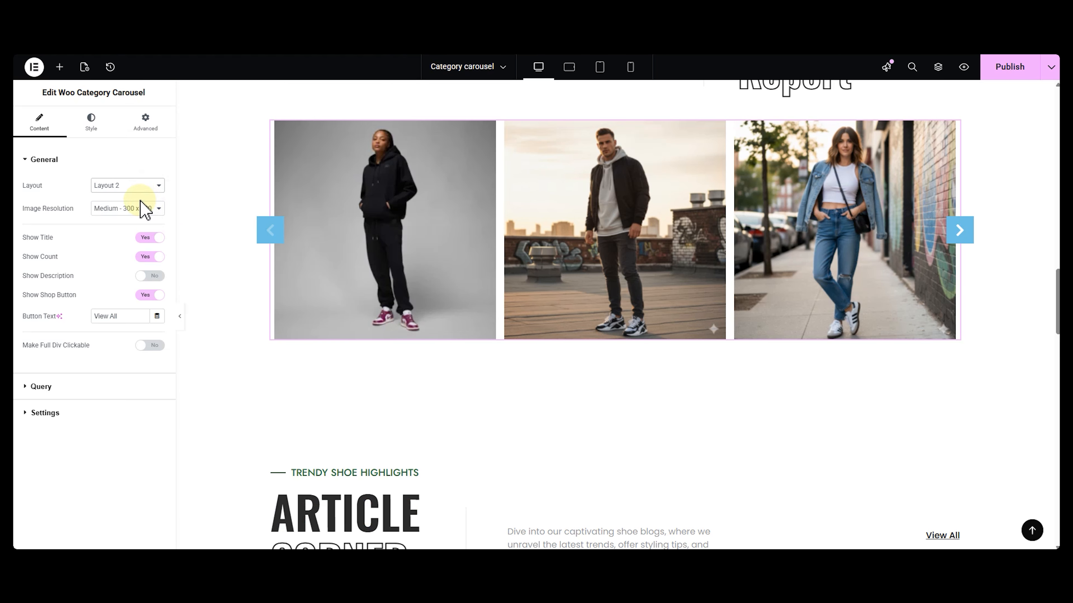
pyautogui.click(136, 186)
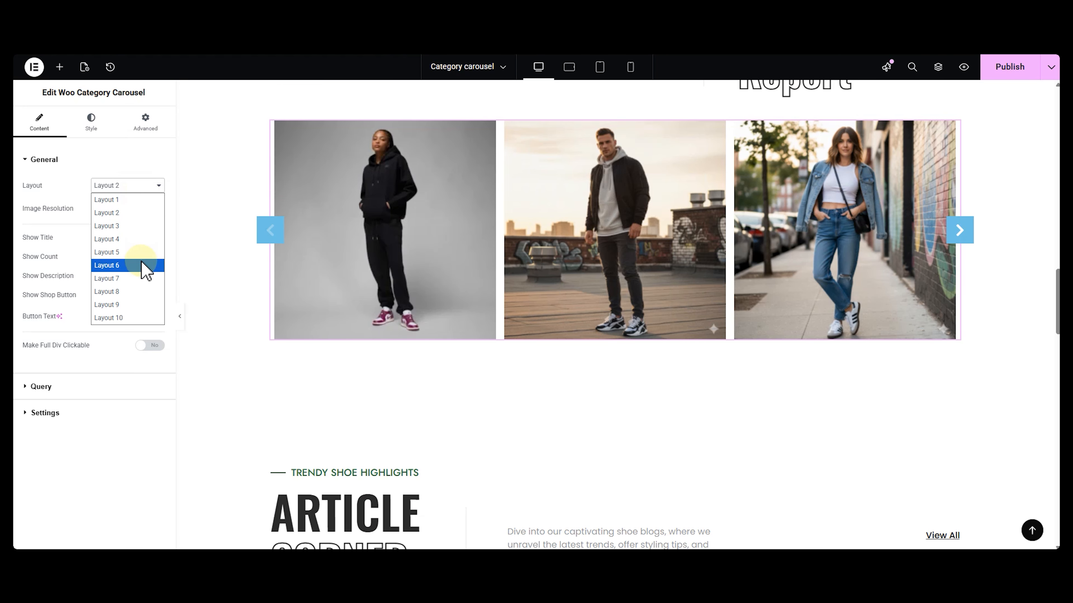
pyautogui.click(145, 265)
pyautogui.click(148, 186)
pyautogui.click(140, 314)
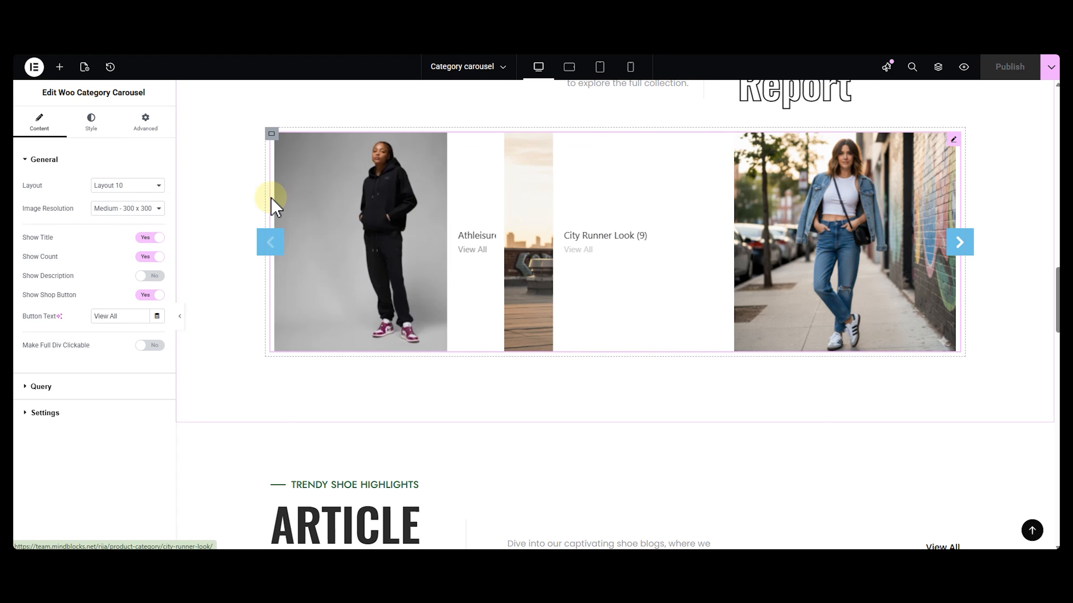
# - Apply Layout 9 to the carousel and set its image resolution to Full
pyautogui.click(136, 186)
pyautogui.click(139, 303)
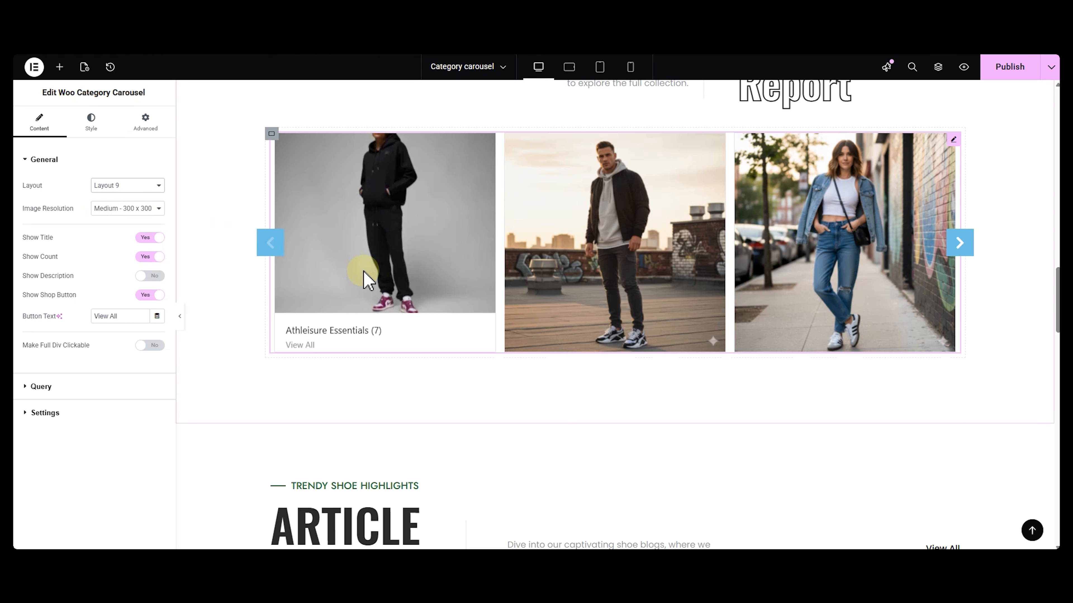
pyautogui.click(109, 208)
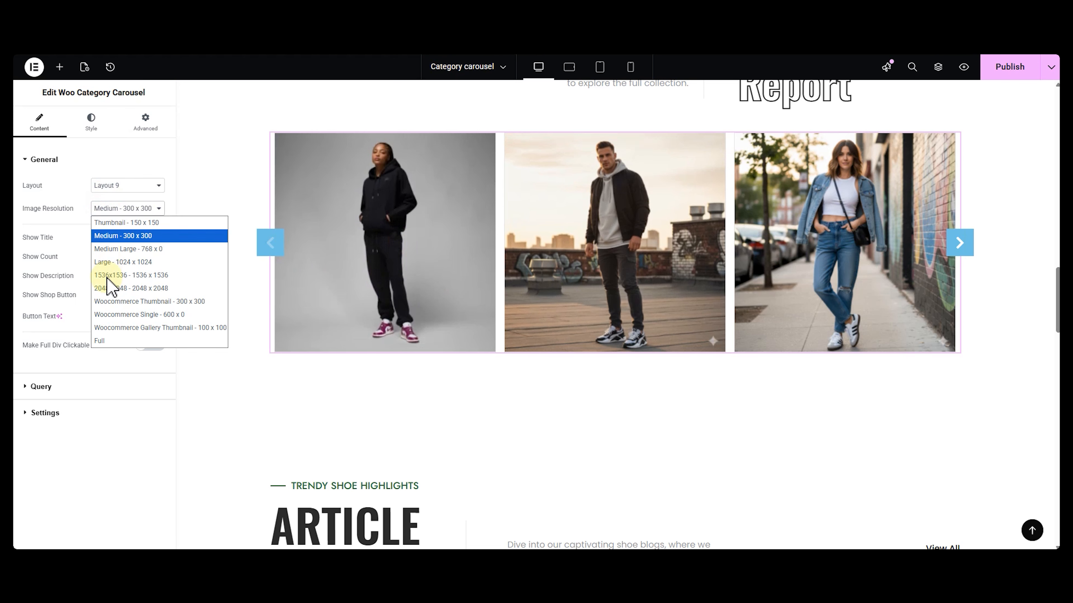
pyautogui.click(120, 342)
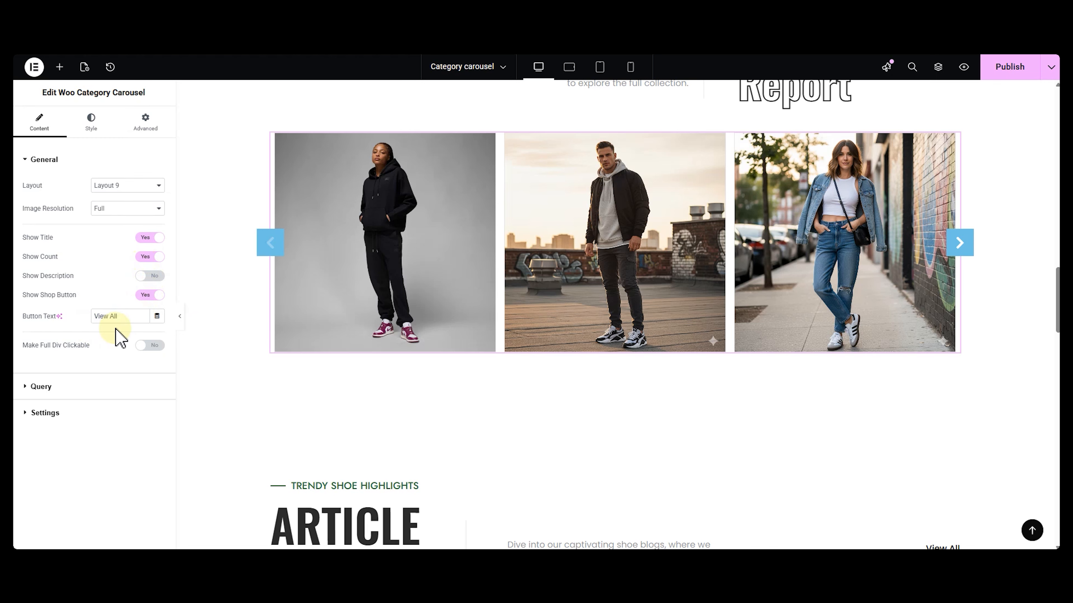
# - Turn off the carousel's shop button and make the full div of each item clickable
pyautogui.click(150, 317)
pyautogui.click(150, 276)
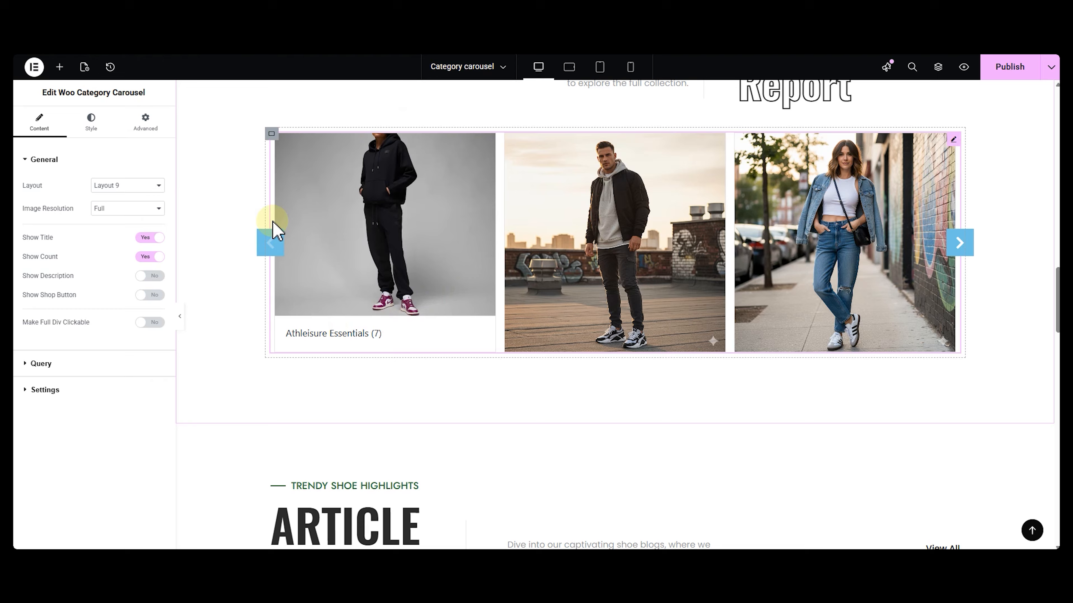
pyautogui.click(152, 323)
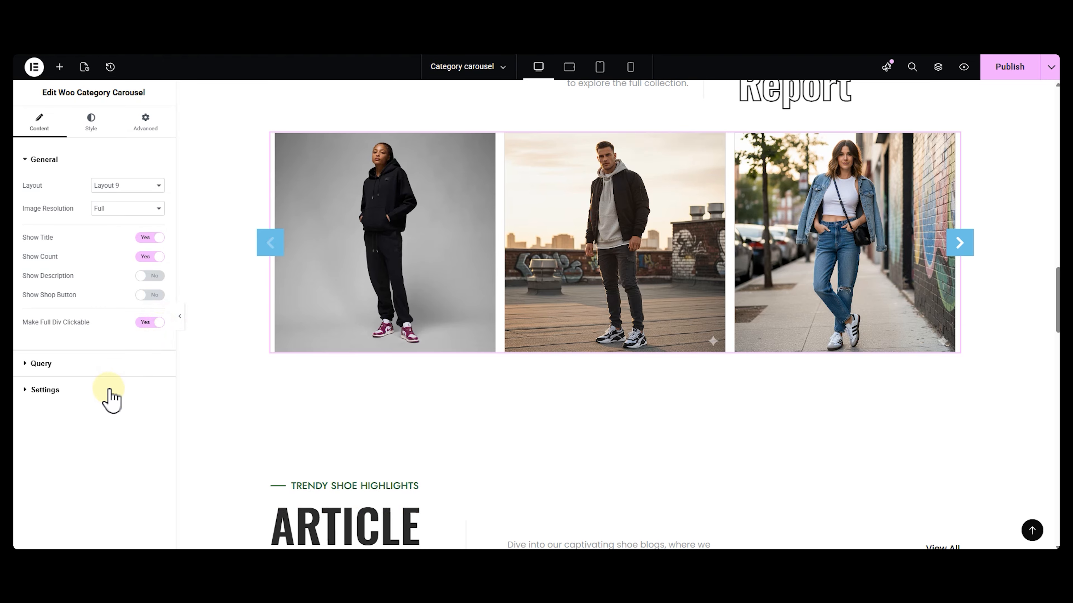
# - Set the carousel to show 4 items in a row with a margin of 5 between them
pyautogui.click(102, 397)
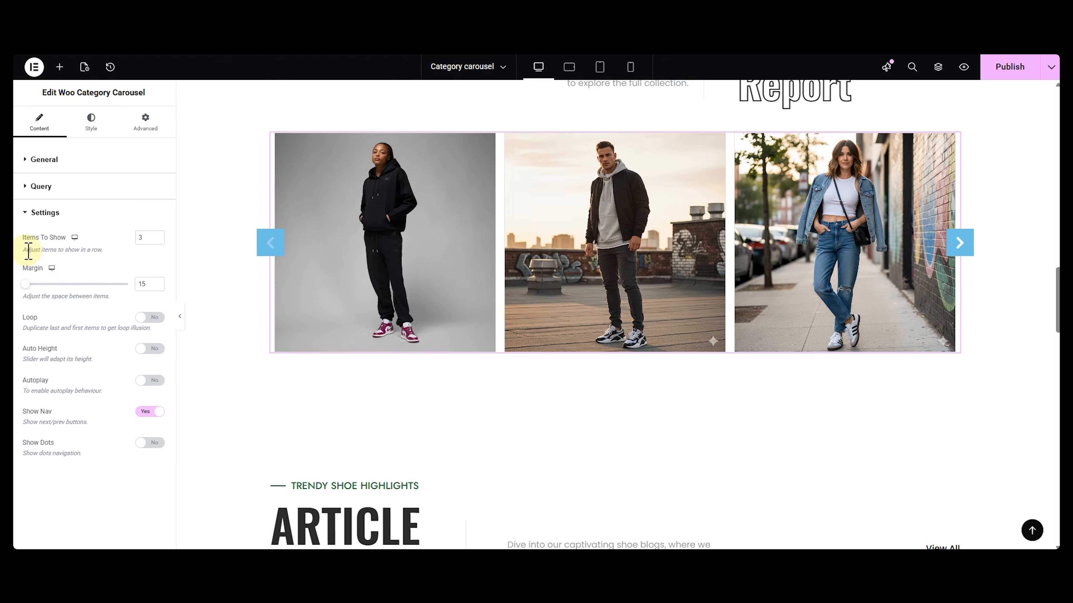
pyautogui.press('Down')
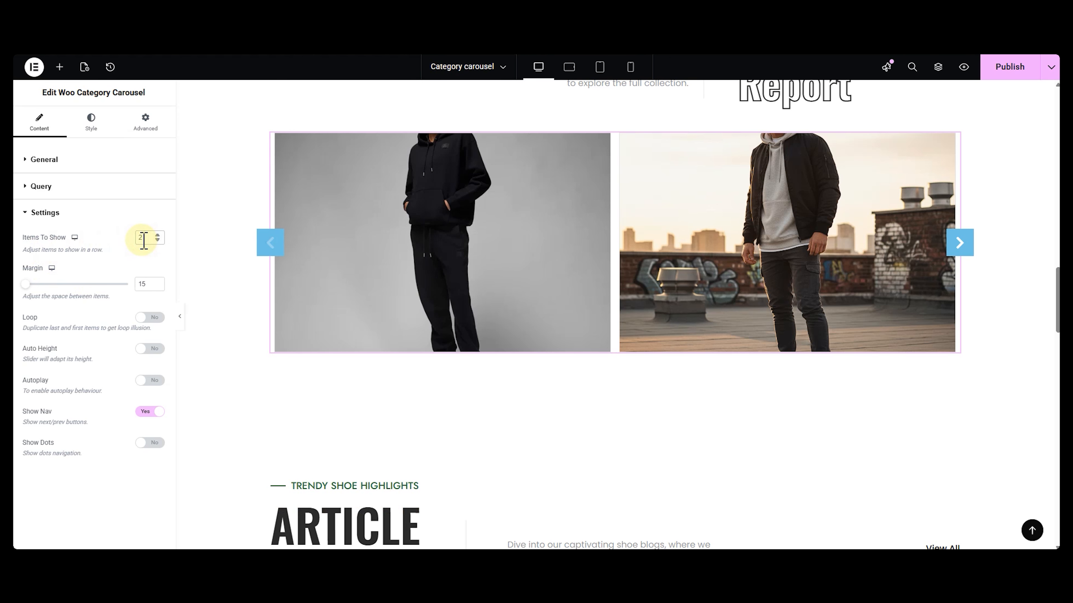
pyautogui.press('Up')
pyautogui.press('Up')
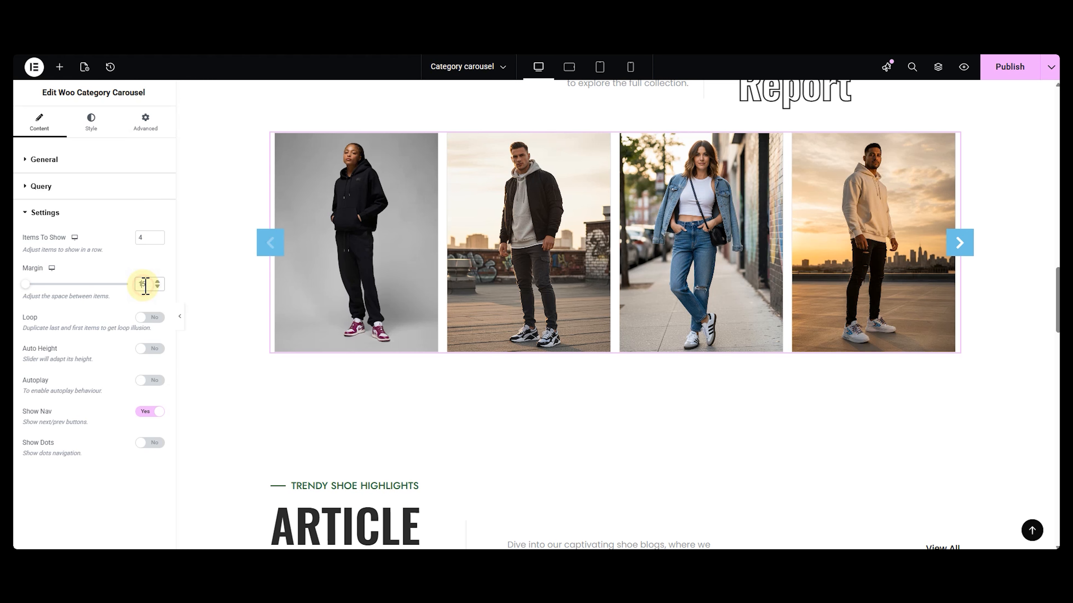
pyautogui.press('BackSpace')
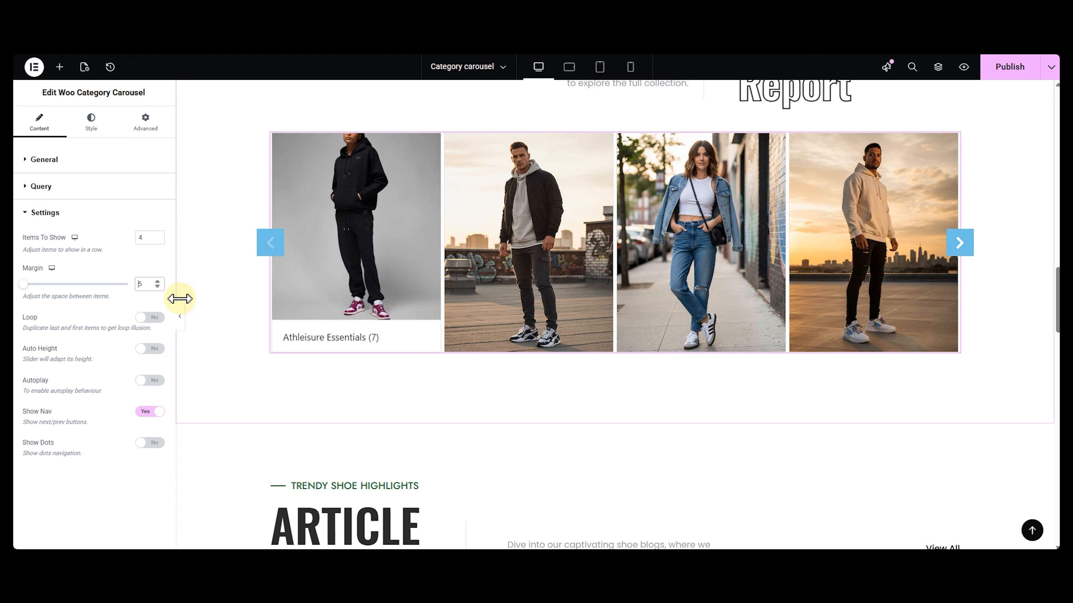
# - Enable looping for the carousel and advance through its slides to test the continuous cycle
pyautogui.click(158, 317)
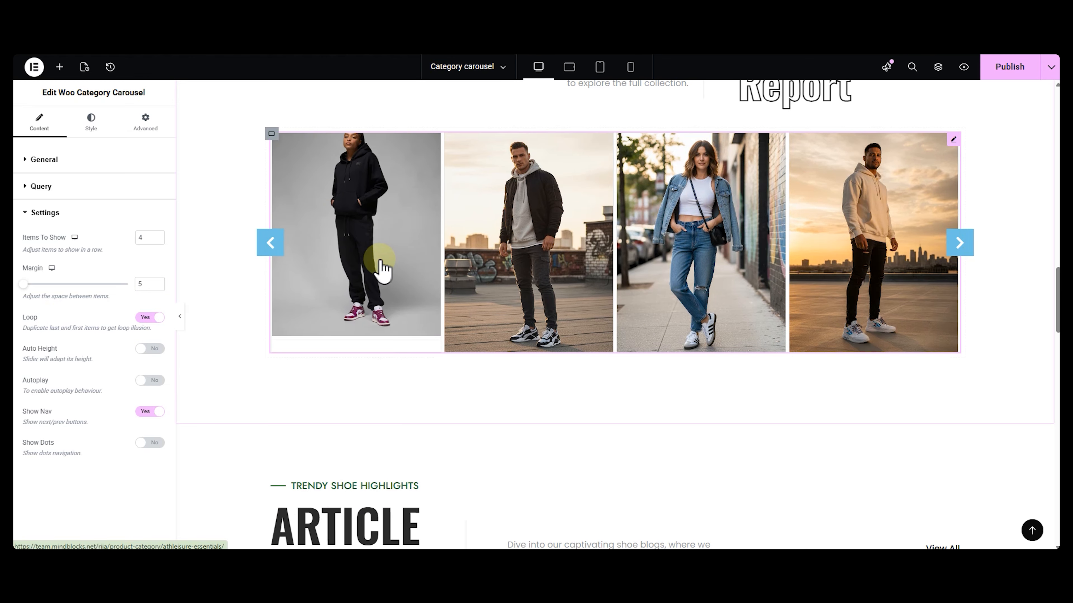
pyautogui.click(955, 250)
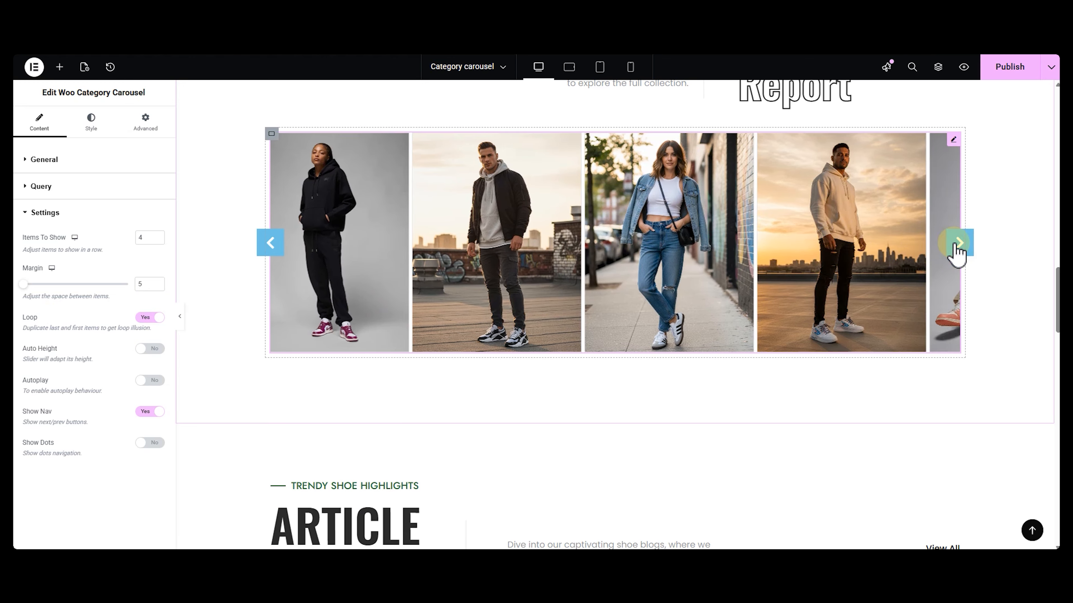
pyautogui.click(956, 252)
pyautogui.click(956, 252)
pyautogui.click(957, 252)
pyautogui.click(956, 253)
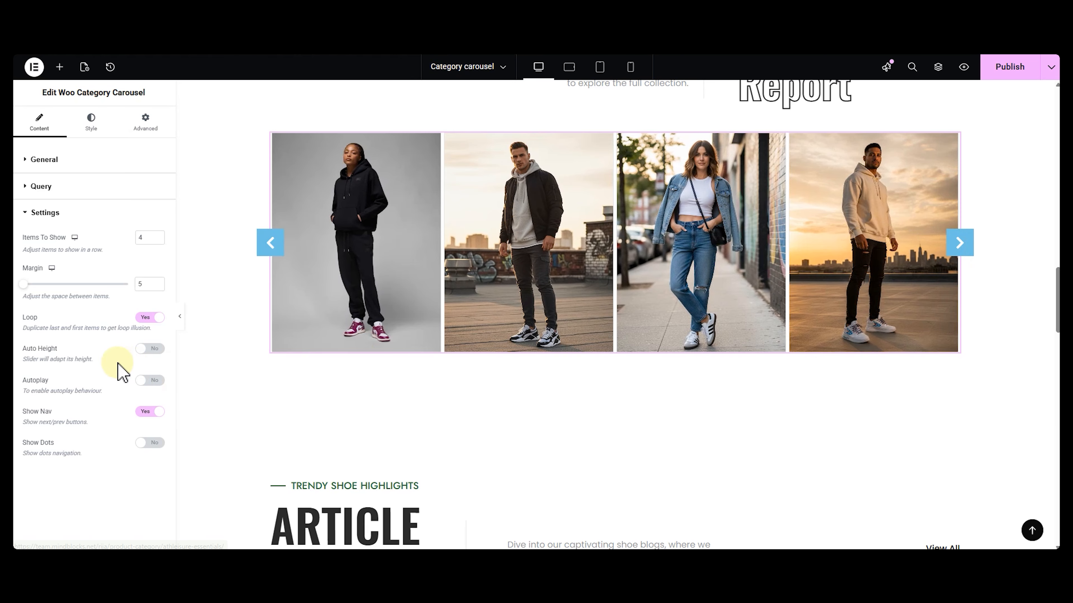
# - Enable the carousel's Auto Height and Autoplay, and preview the dots navigation before turning it off again
pyautogui.click(148, 350)
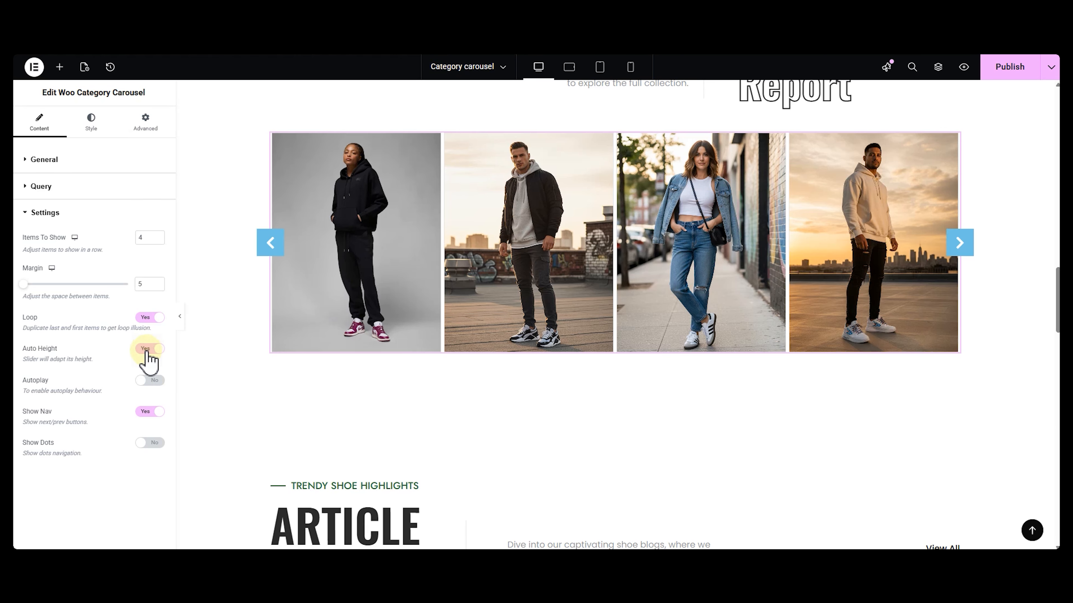
pyautogui.click(147, 385)
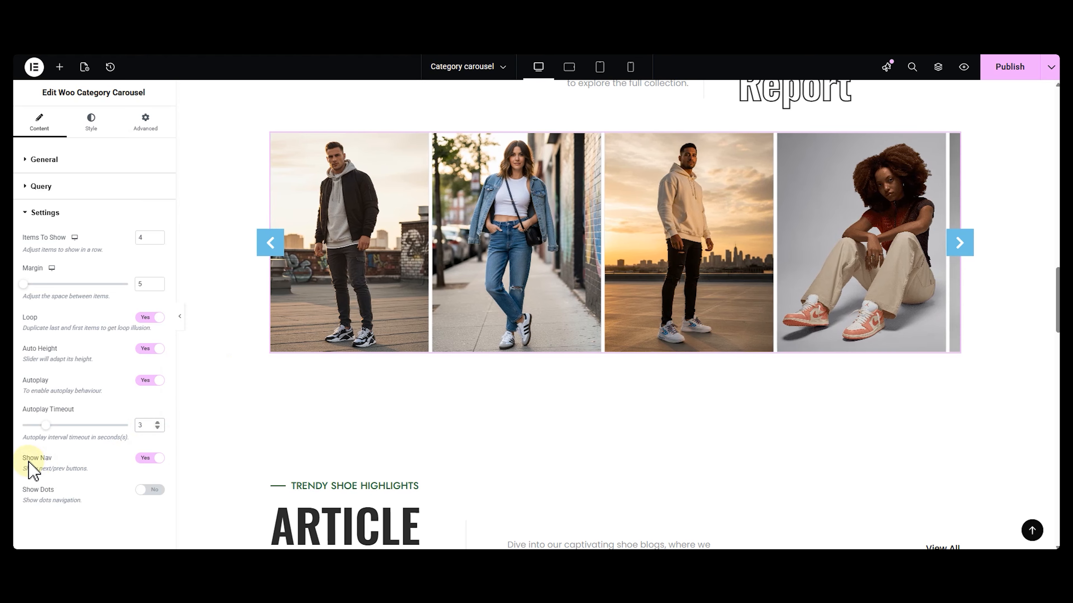
pyautogui.click(150, 492)
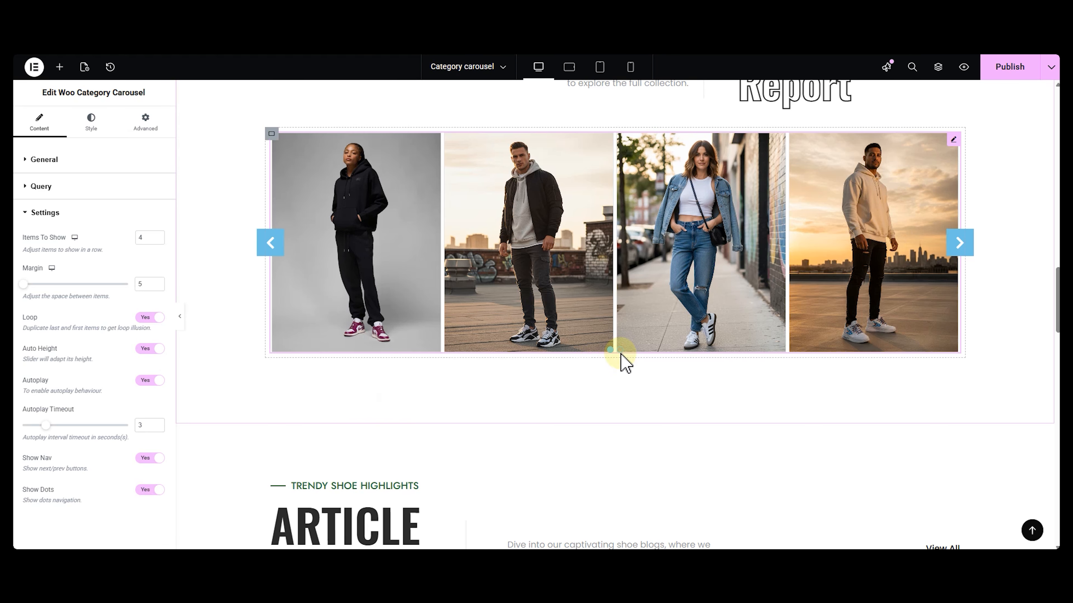
pyautogui.click(150, 490)
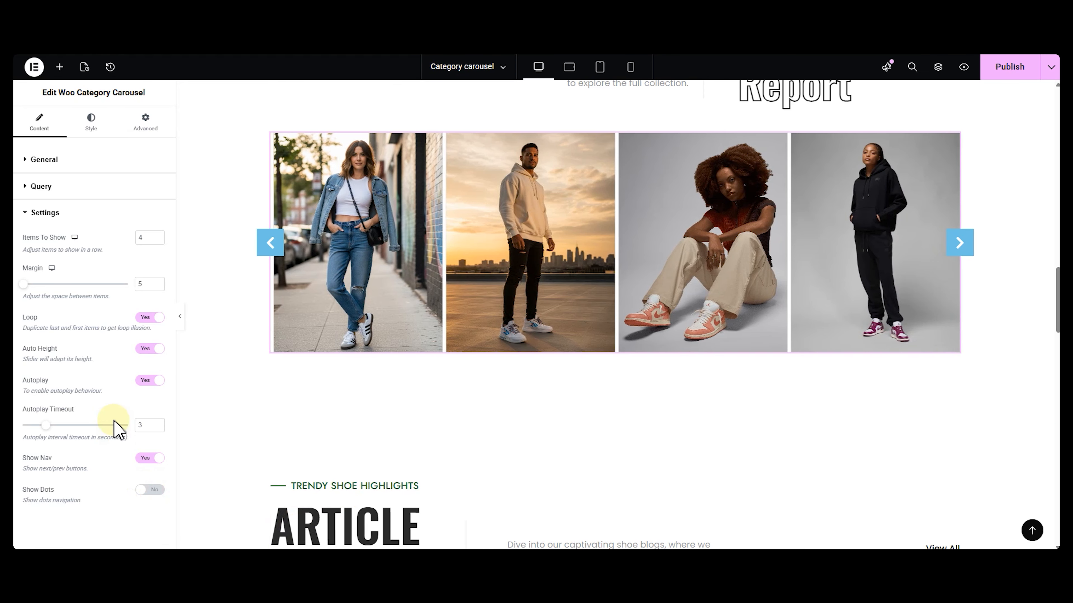
# - Style the carousel images with a height of 465 px and the Cover object fit, trying Fill first
pyautogui.click(99, 132)
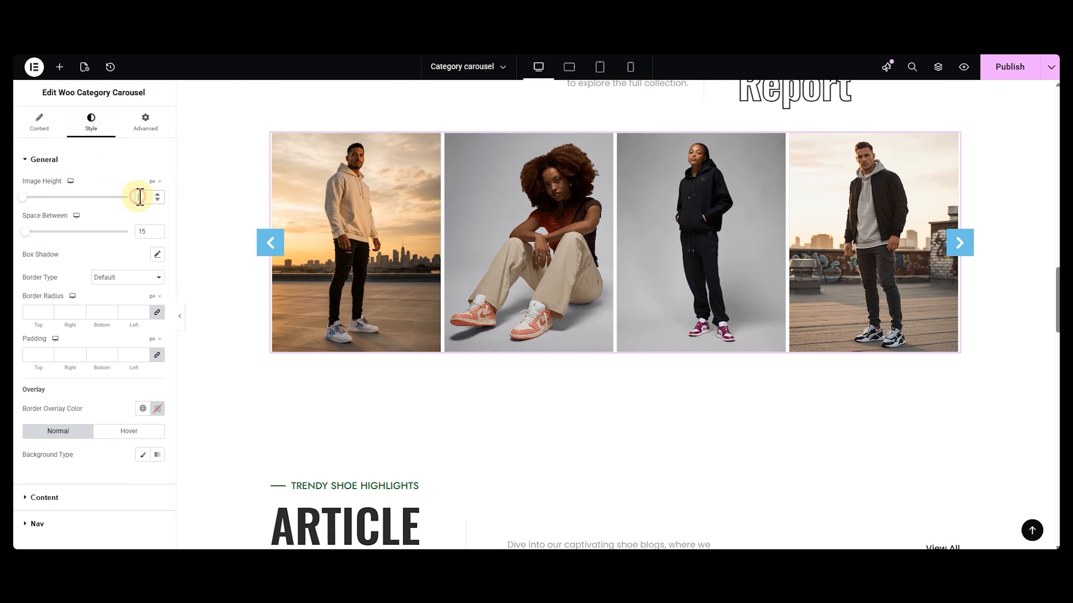
pyautogui.write('465')
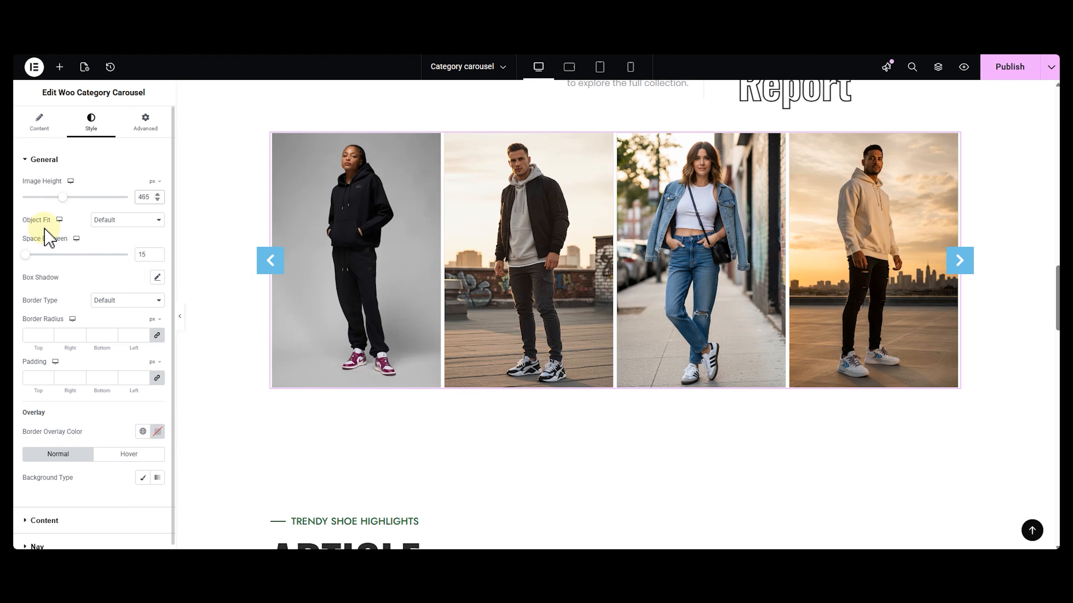
pyautogui.click(113, 224)
pyautogui.click(118, 245)
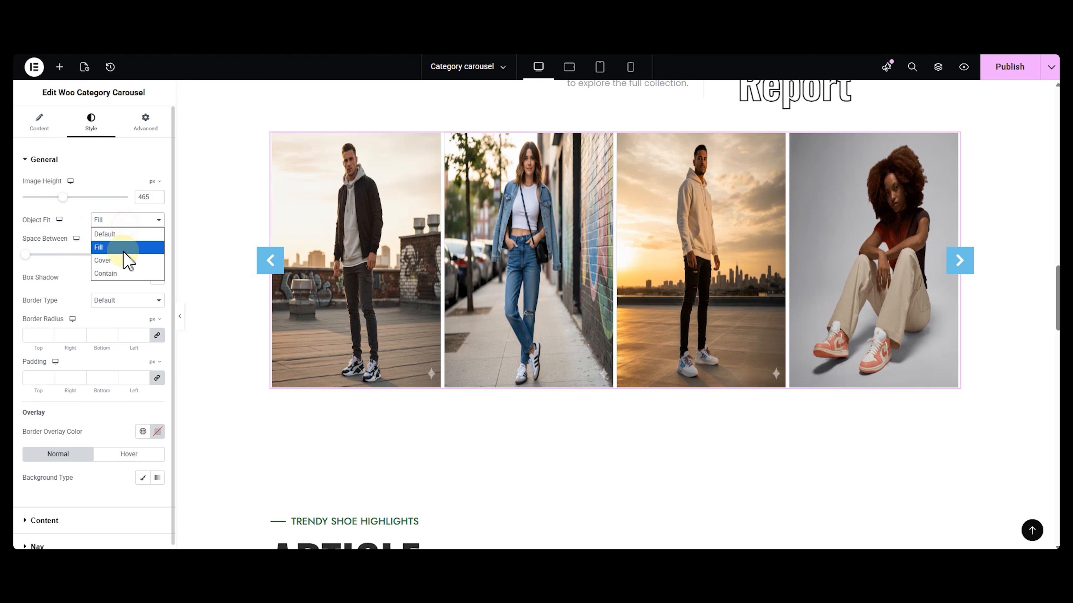
pyautogui.click(126, 261)
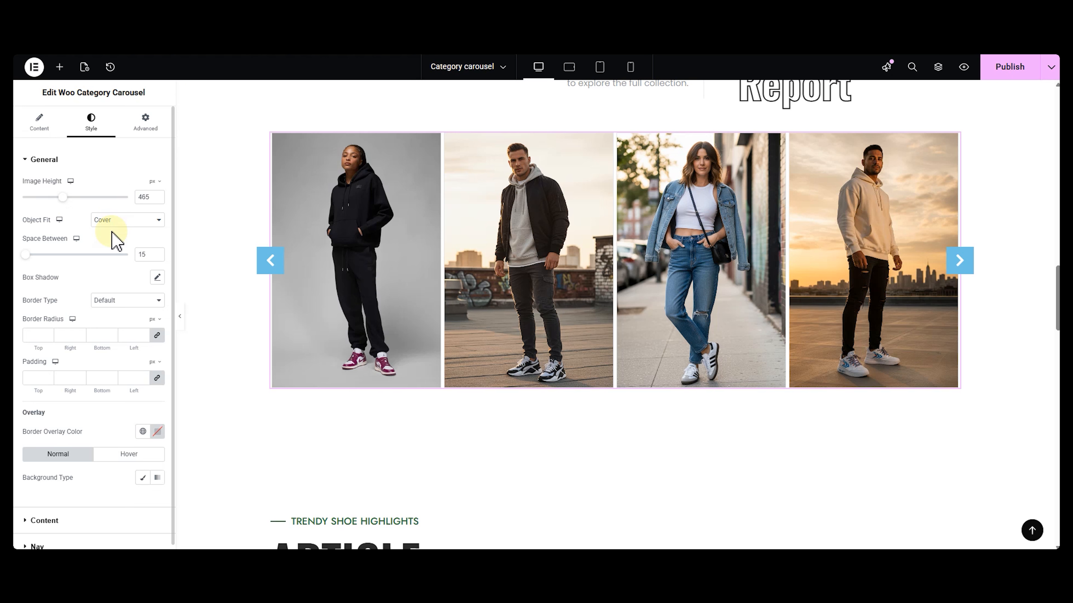
# - Try a Solid border on the carousel images, restoring the Default border type
pyautogui.scroll(-1, 113, 240)
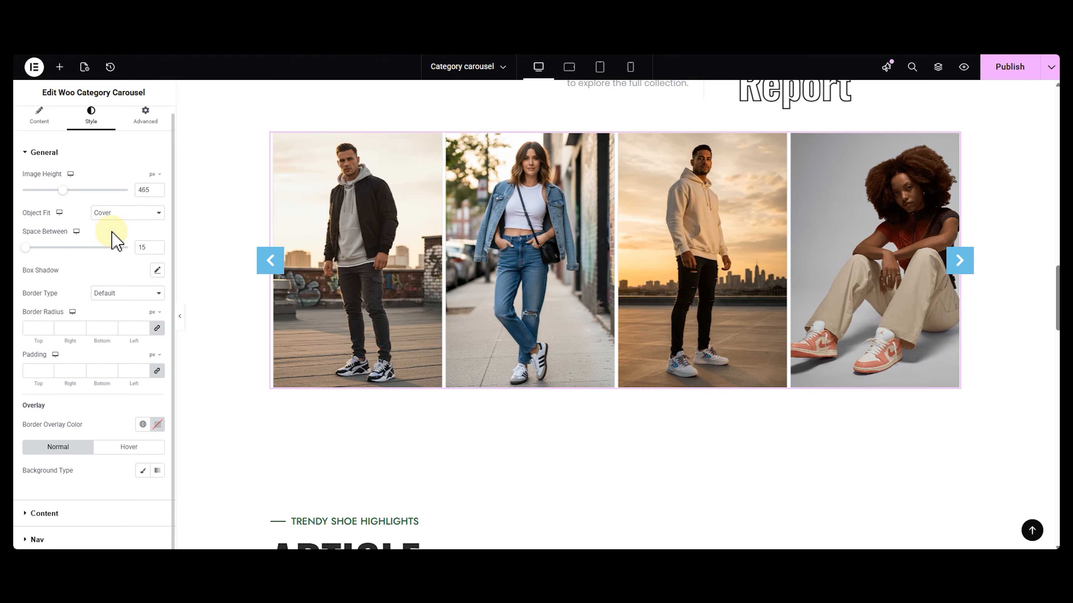
pyautogui.click(156, 270)
pyautogui.click(142, 275)
pyautogui.click(102, 293)
pyautogui.click(104, 334)
pyautogui.click(120, 294)
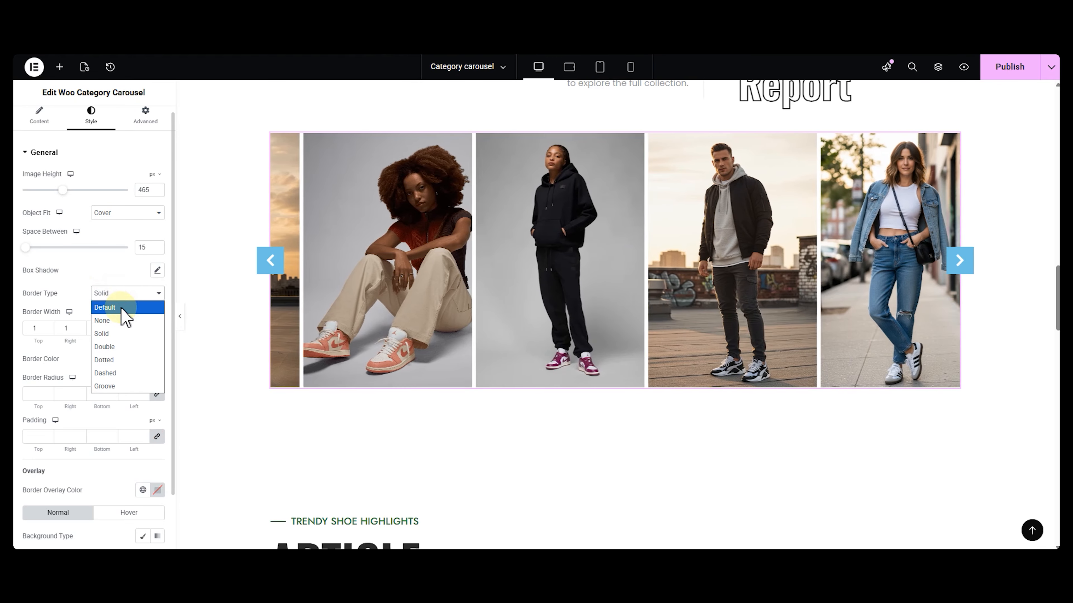
pyautogui.click(106, 308)
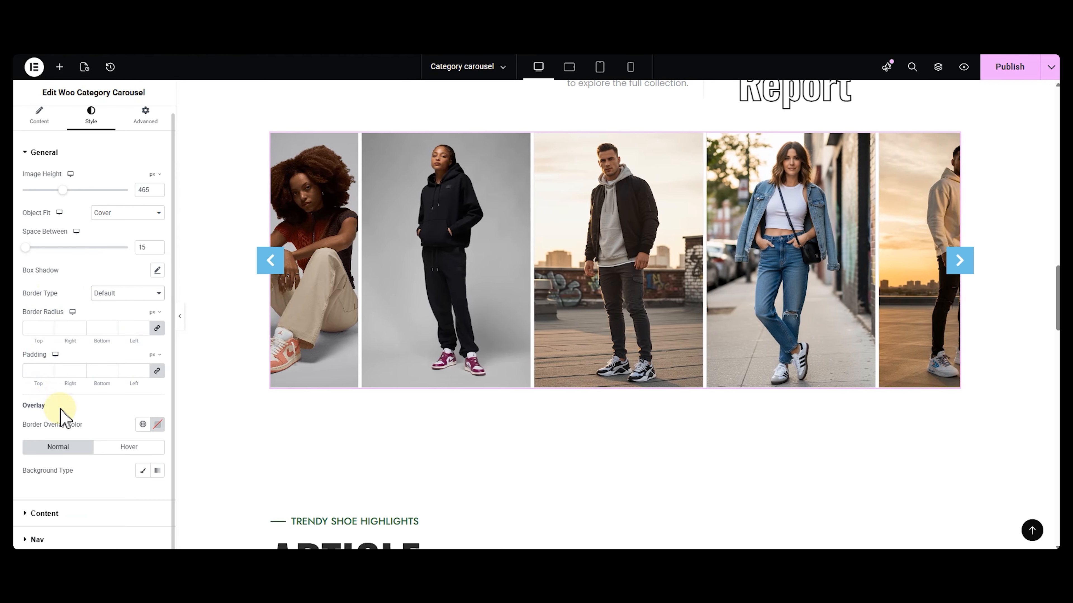
# - Give the image overlay a Classic background in the normal and hover states, with a transparent hover color
pyautogui.click(142, 471)
pyautogui.click(157, 493)
pyautogui.click(62, 487)
pyautogui.click(114, 448)
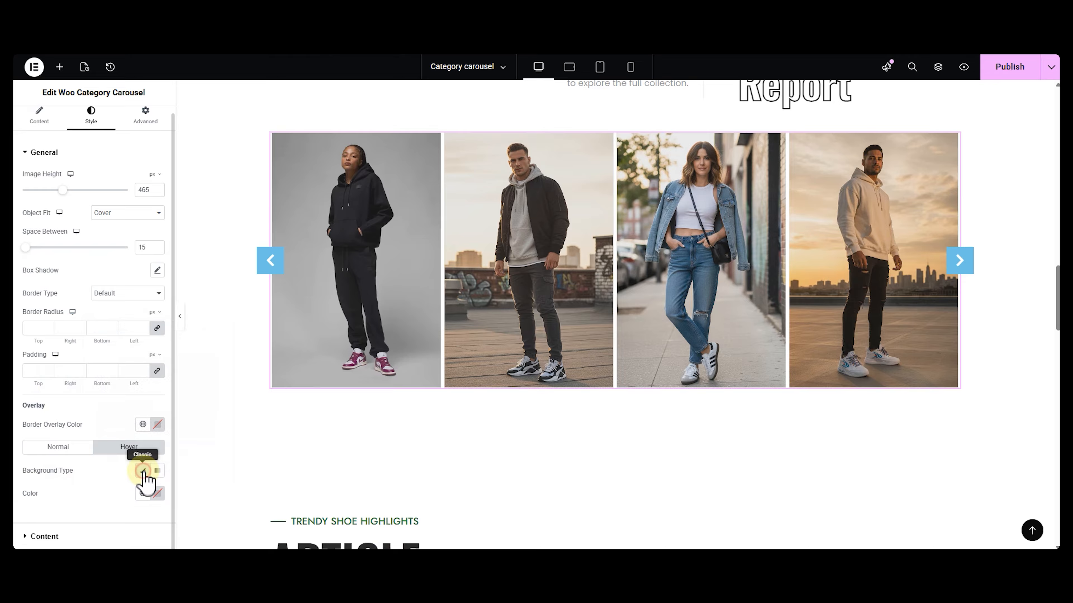
pyautogui.click(157, 493)
pyautogui.click(107, 510)
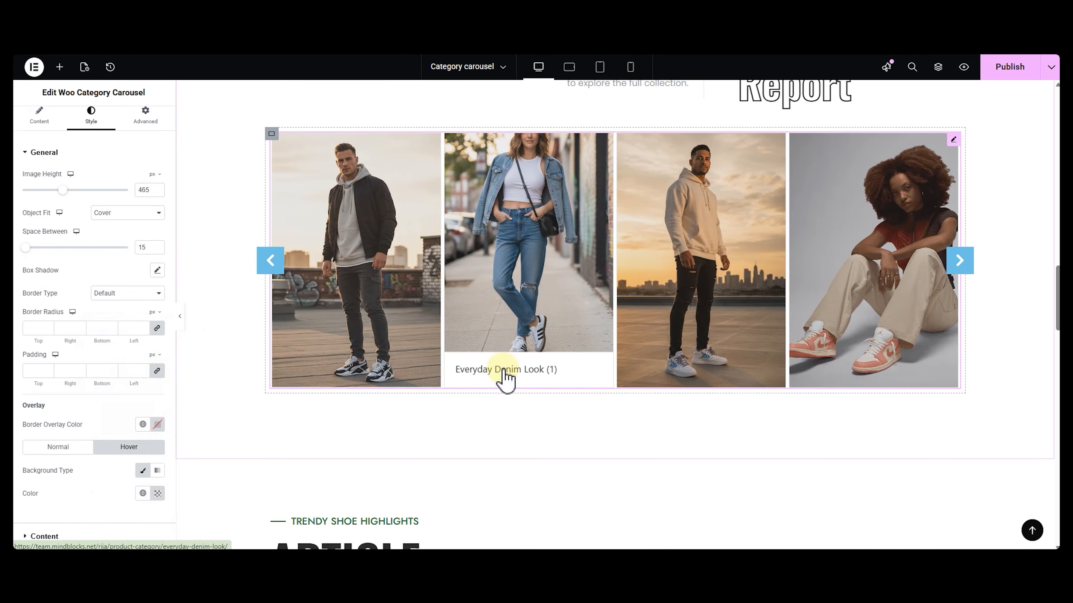
# - Center the category content horizontally and vertically, after trying right and bottom alignment
pyautogui.scroll(-1, 132, 384)
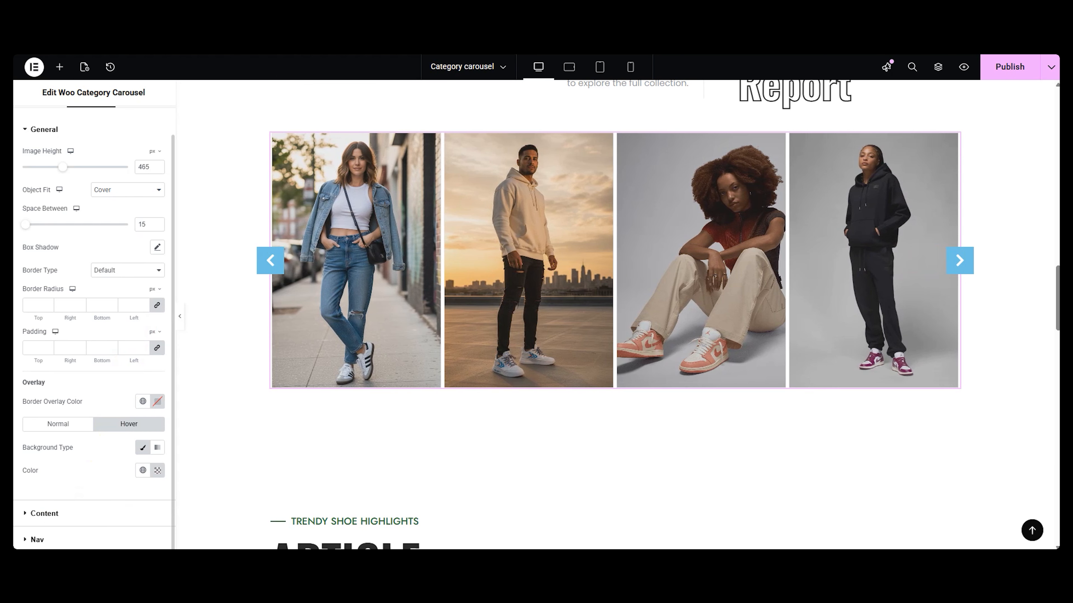
pyautogui.click(44, 513)
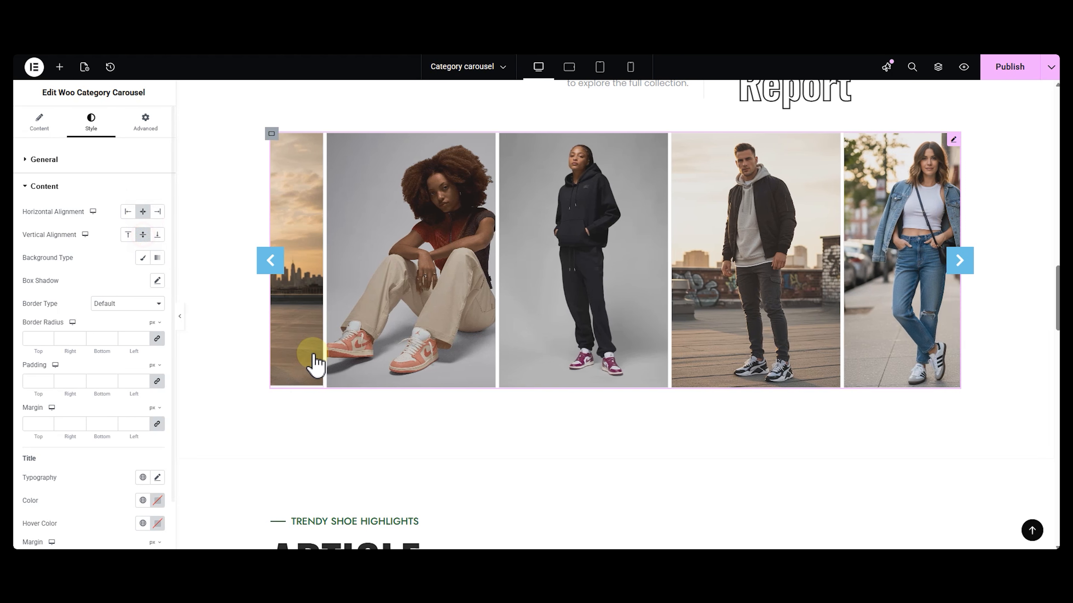
pyautogui.click(157, 237)
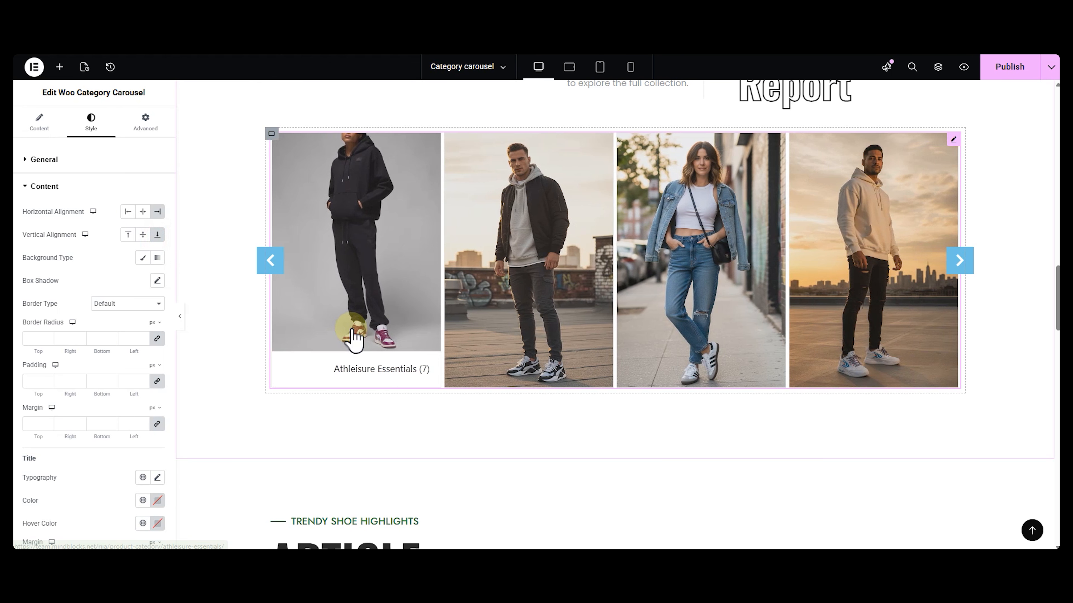
pyautogui.click(146, 238)
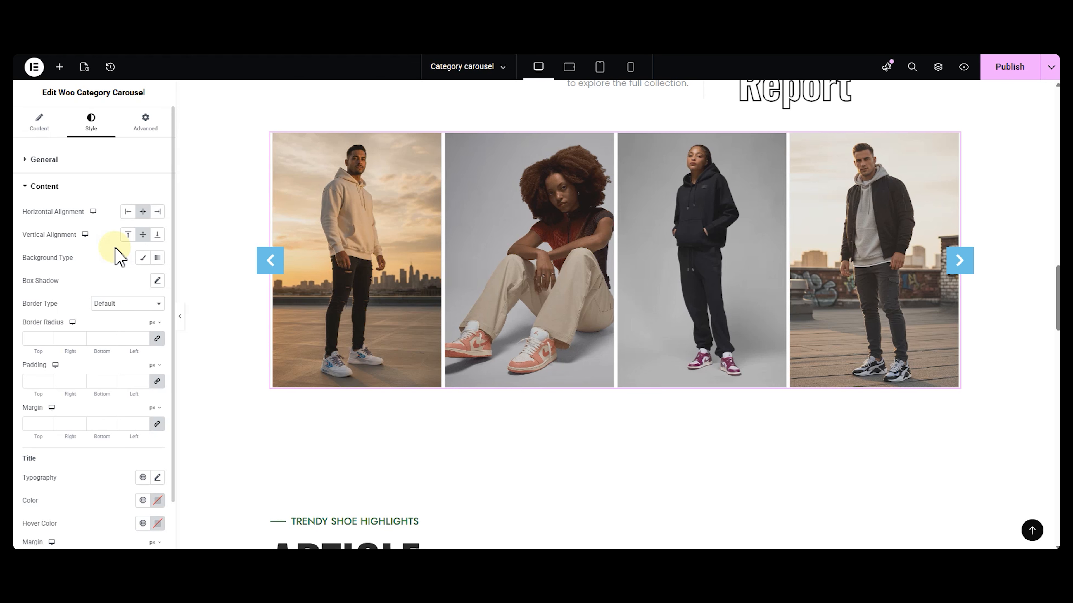
# - Try a #C48787 Classic background behind the category content, clear the color, and reset the content's box shadow
pyautogui.click(142, 257)
pyautogui.click(157, 281)
pyautogui.click(133, 343)
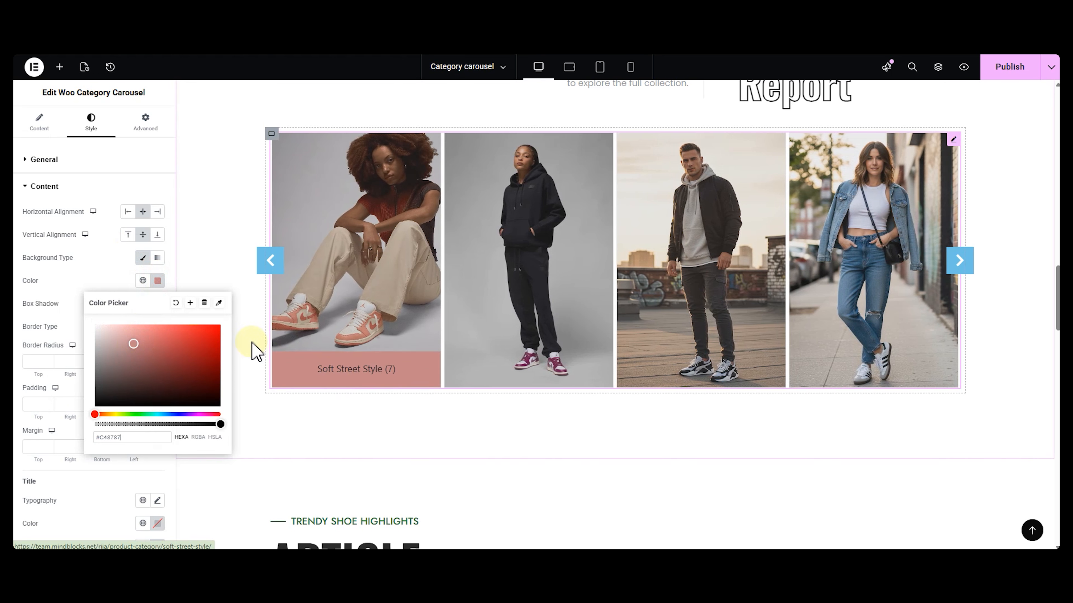
pyautogui.click(175, 303)
pyautogui.click(157, 304)
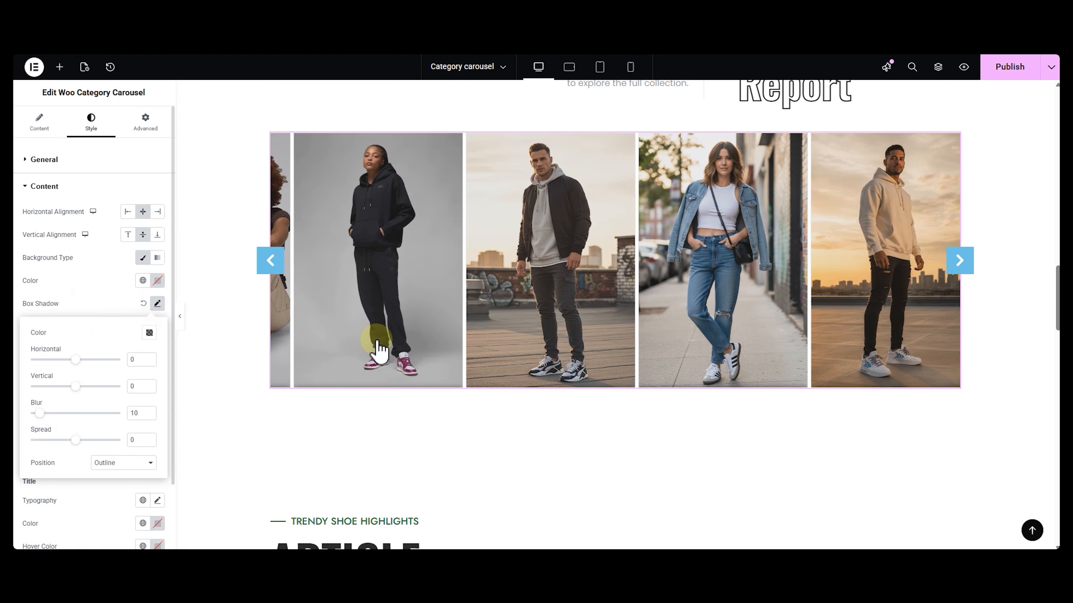
pyautogui.click(144, 304)
# - Set the category title's typography to the Oswald font family
pyautogui.scroll(-2, 117, 410)
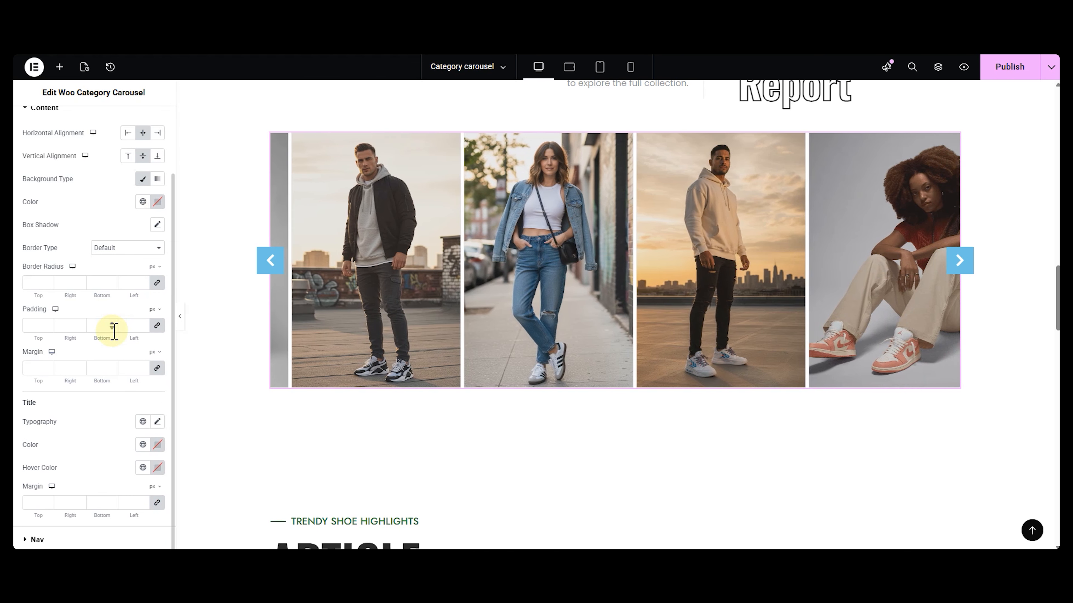
pyautogui.click(157, 423)
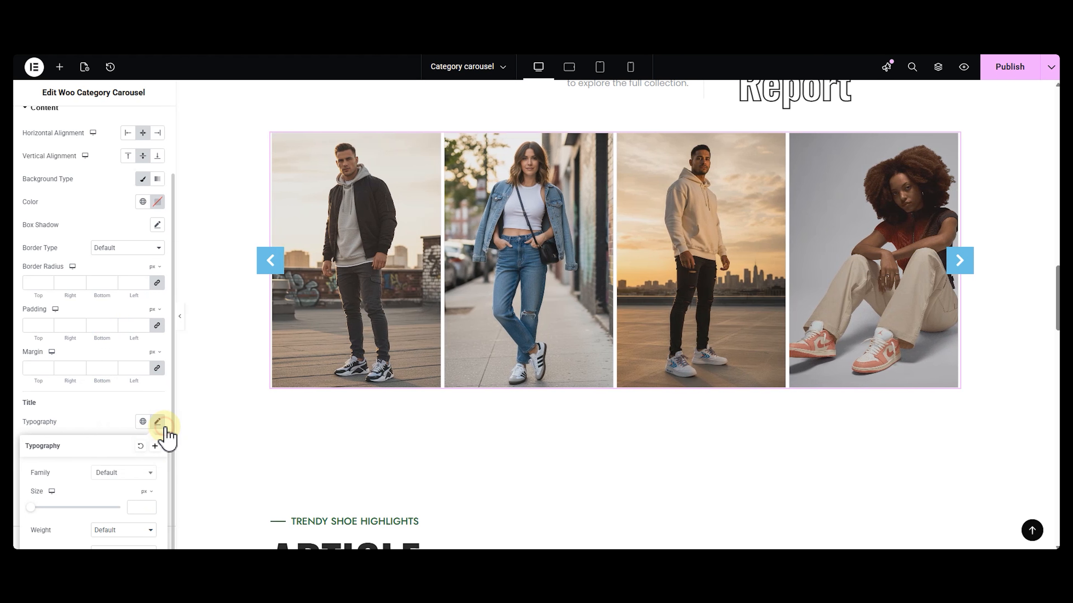
pyautogui.click(106, 473)
pyautogui.write('osw')
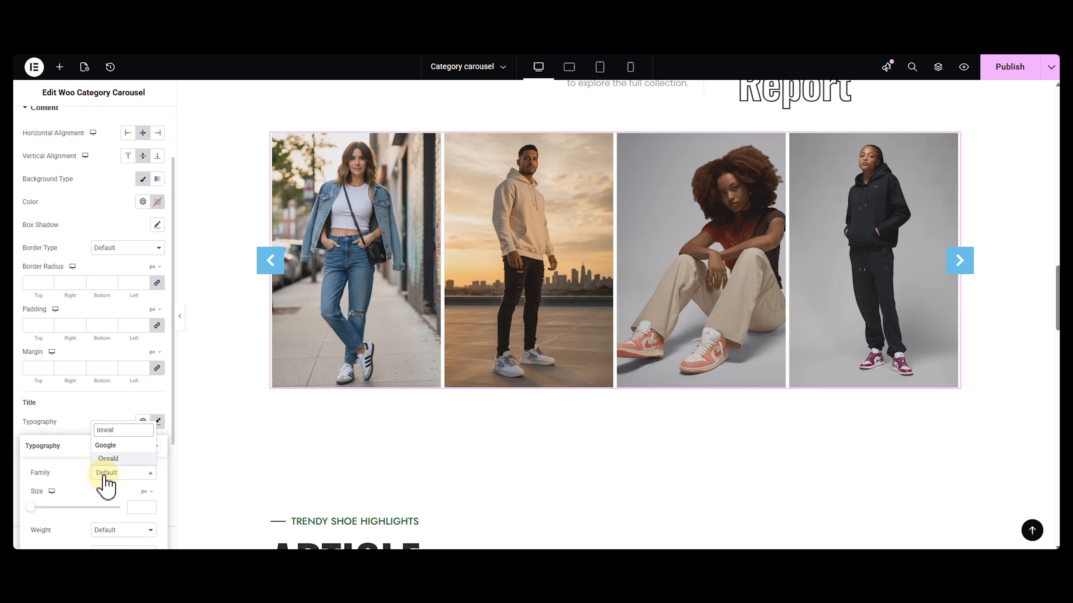
pyautogui.write('al')
pyautogui.press('Return')
pyautogui.scroll(-2, 136, 507)
pyautogui.click(123, 454)
pyautogui.click(132, 400)
pyautogui.click(118, 355)
# - Set the category title color to black and preview it on the carousel
pyautogui.click(157, 366)
pyautogui.scroll(2, 85, 291)
pyautogui.click(98, 383)
pyautogui.click(342, 363)
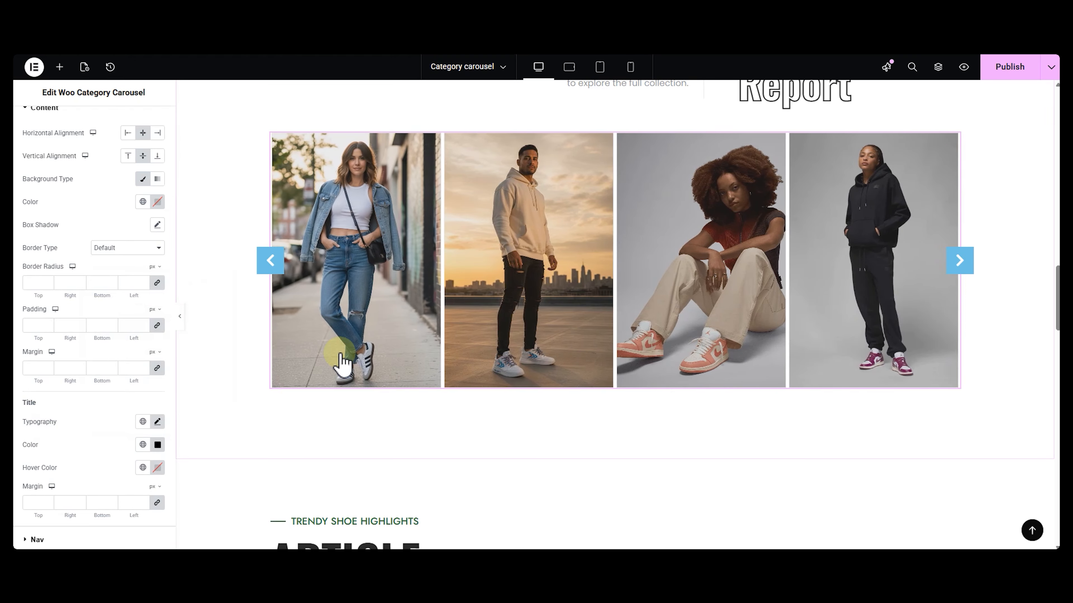
# - Set the carousel navigation layout to Style 2
pyautogui.click(79, 539)
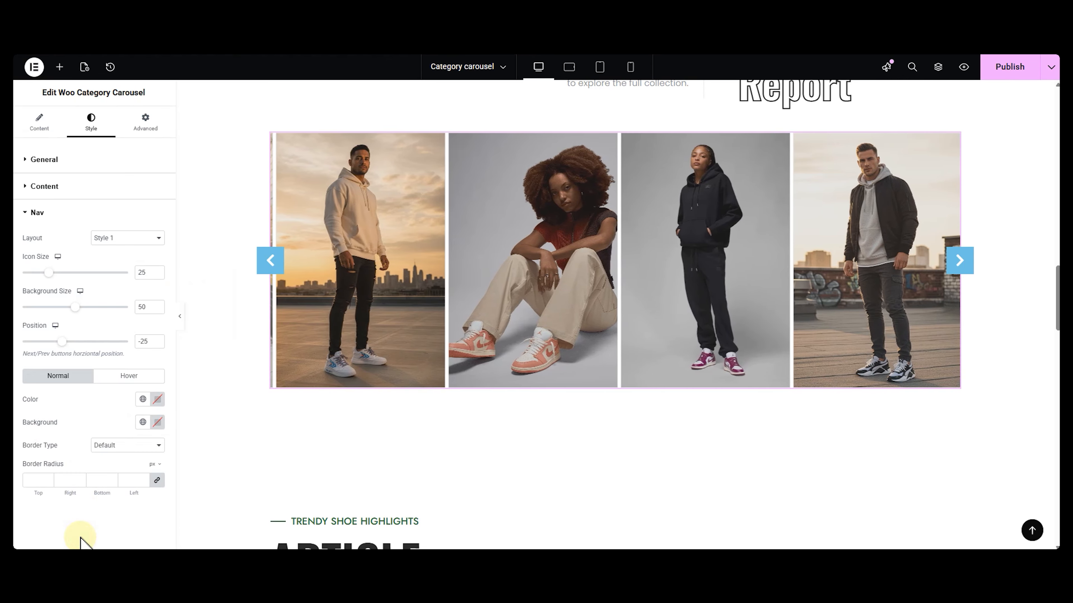
pyautogui.click(127, 279)
pyautogui.click(114, 240)
pyautogui.click(113, 265)
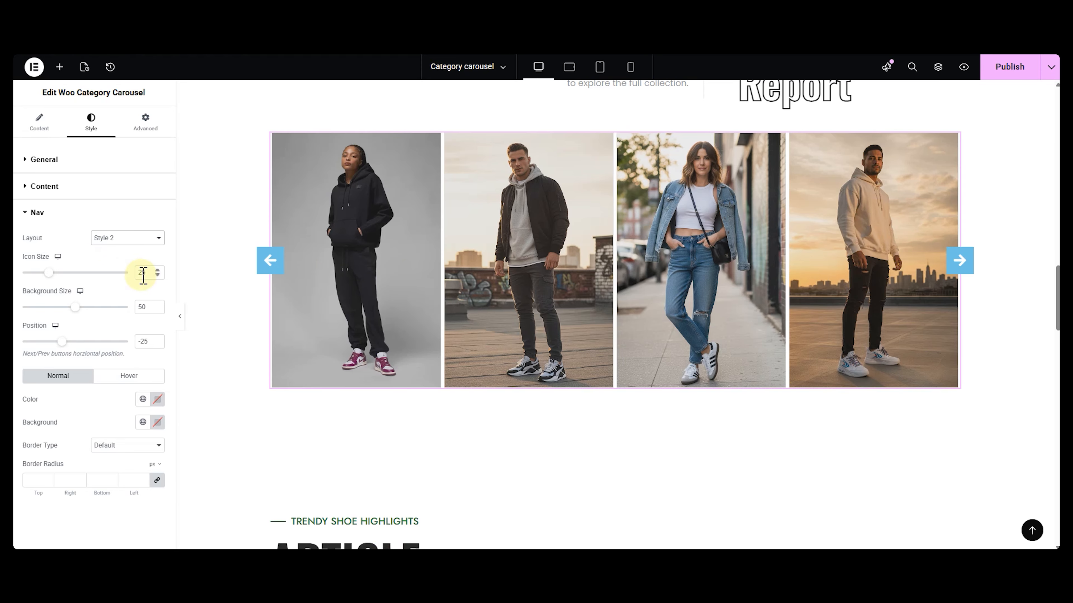
# - Move the navigation buttons outward to a horizontal position of -44, keeping the background size at 50
pyautogui.click(150, 308)
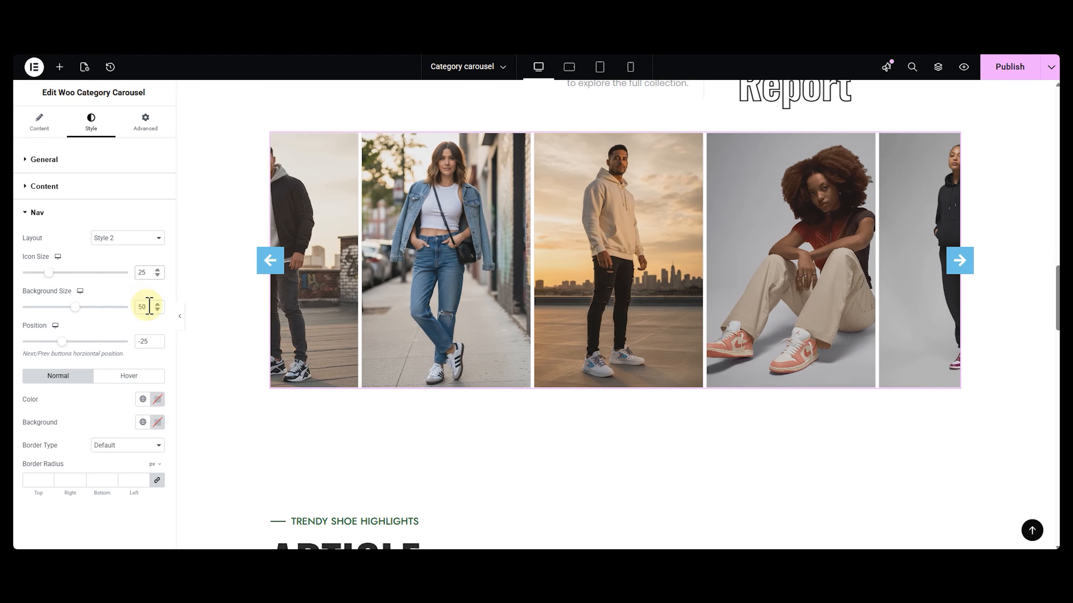
pyautogui.press('Up')
pyautogui.press('Up')
pyautogui.click(154, 343)
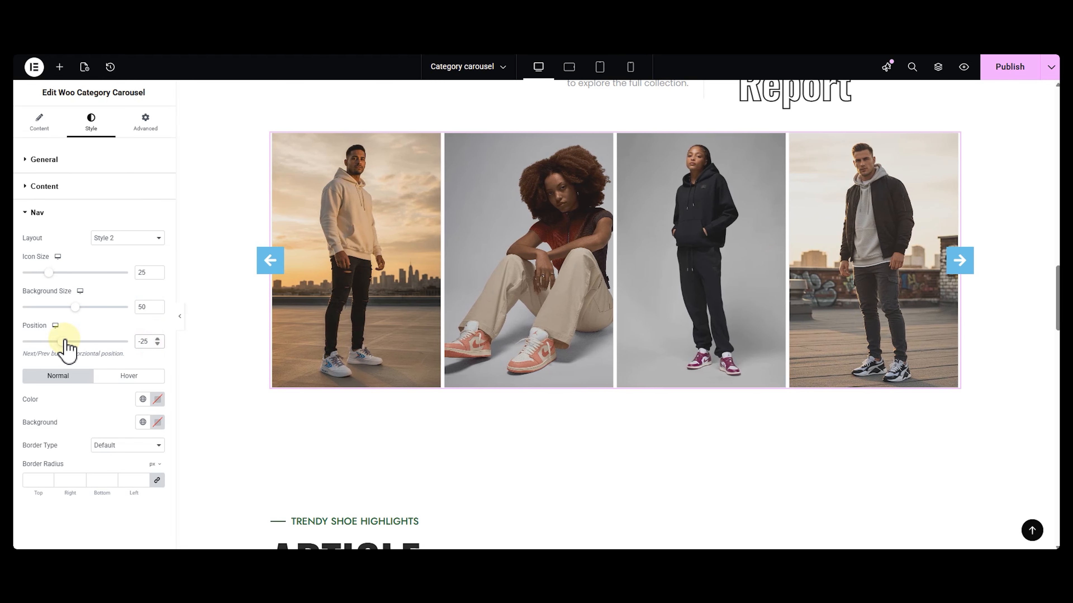
pyautogui.moveTo(63, 342); pyautogui.dragTo(56, 343)
pyautogui.click(159, 345)
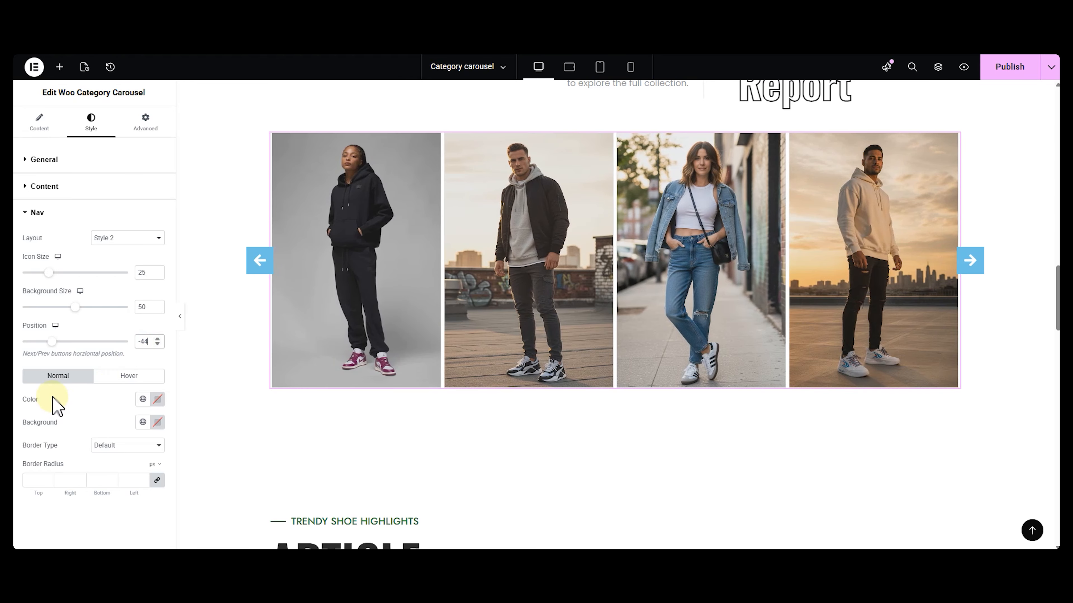
# - Give the navigation arrows a black color and a semi-transparent grey background in the normal state
pyautogui.click(156, 399)
pyautogui.click(157, 422)
pyautogui.click(95, 319)
pyautogui.click(101, 420)
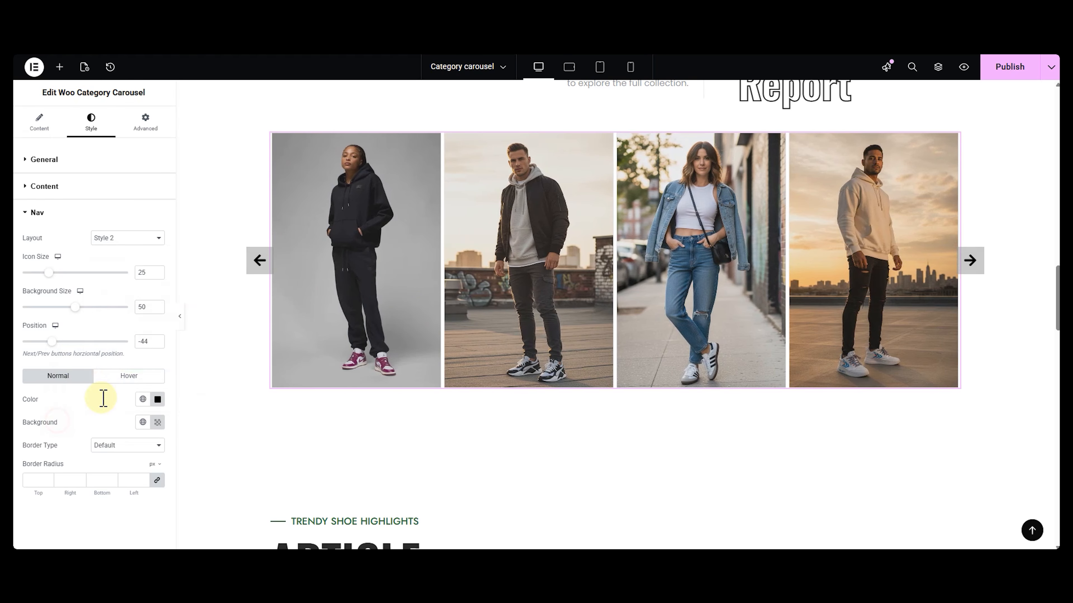
# - Set the navigation arrows' hover color to dark grey and round the buttons with a border radius of 50
pyautogui.click(130, 376)
pyautogui.click(157, 399)
pyautogui.moveTo(134, 321); pyautogui.dragTo(89, 315)
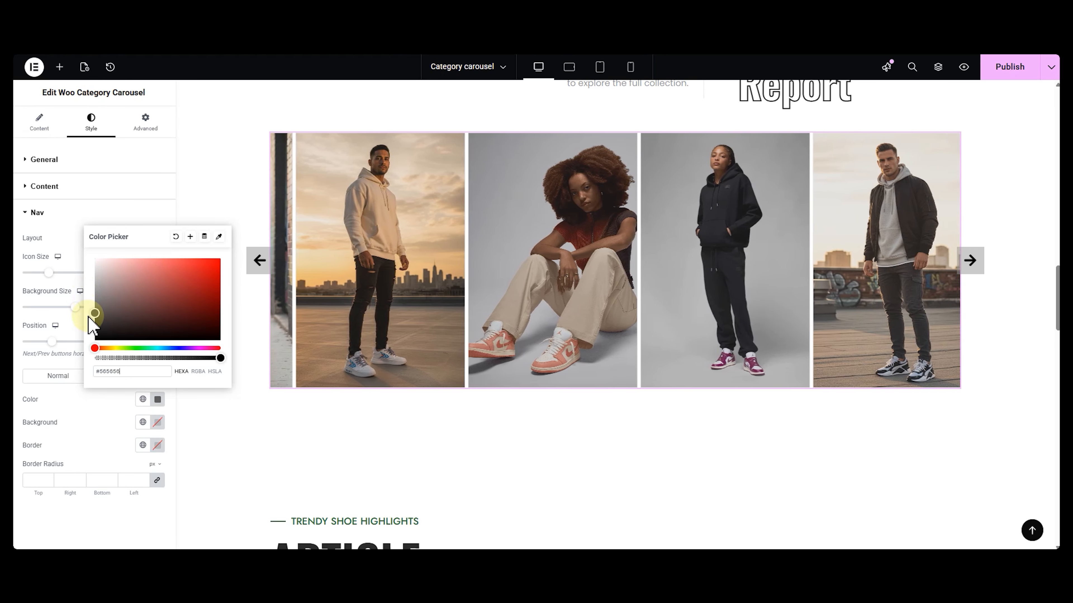
pyautogui.click(100, 410)
pyautogui.click(32, 485)
pyautogui.write('50')
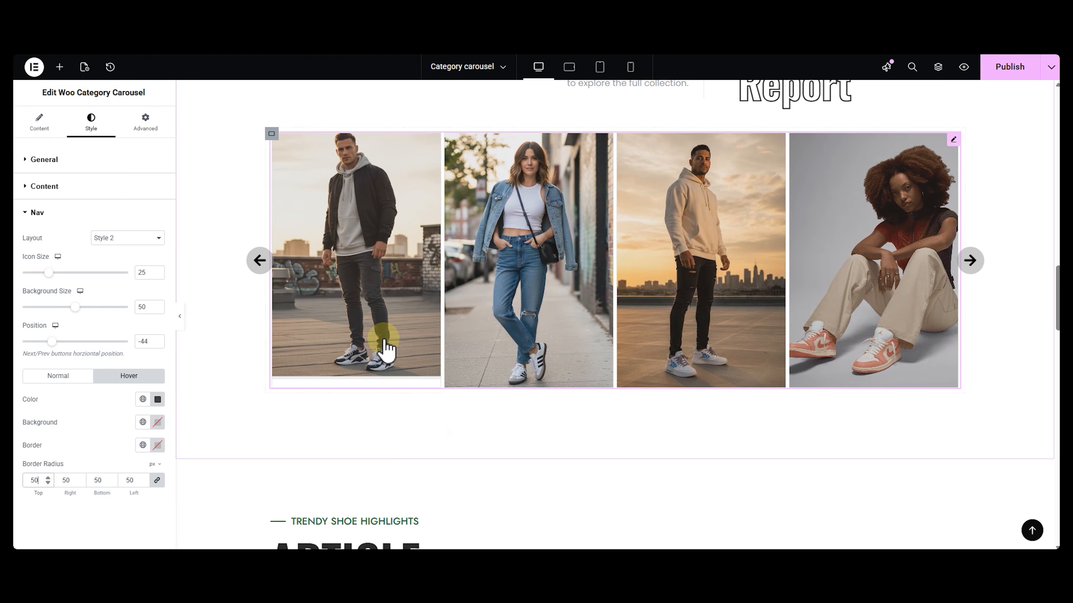
# - Add a second Woo Category Carousel widget to the empty container below the Brands You Love heading
pyautogui.scroll(-10, 603, 323)
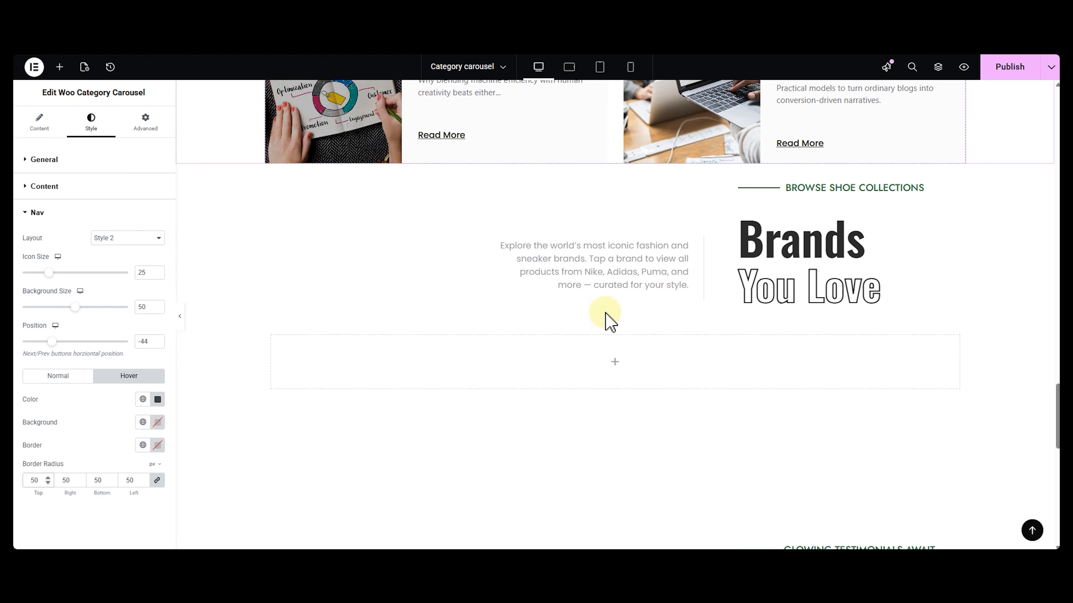
pyautogui.click(60, 67)
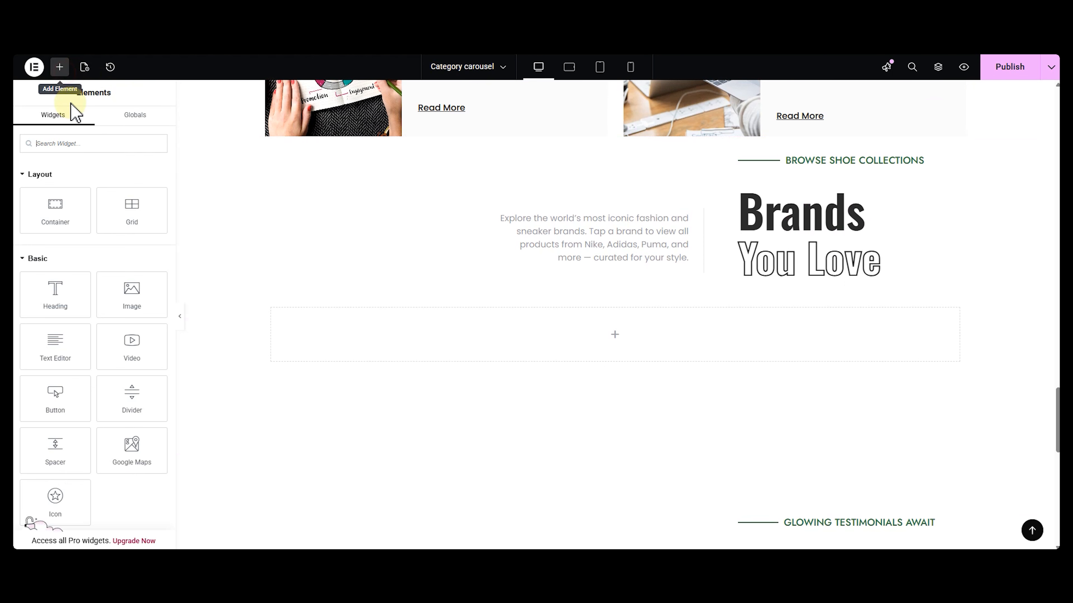
pyautogui.write('woo cat')
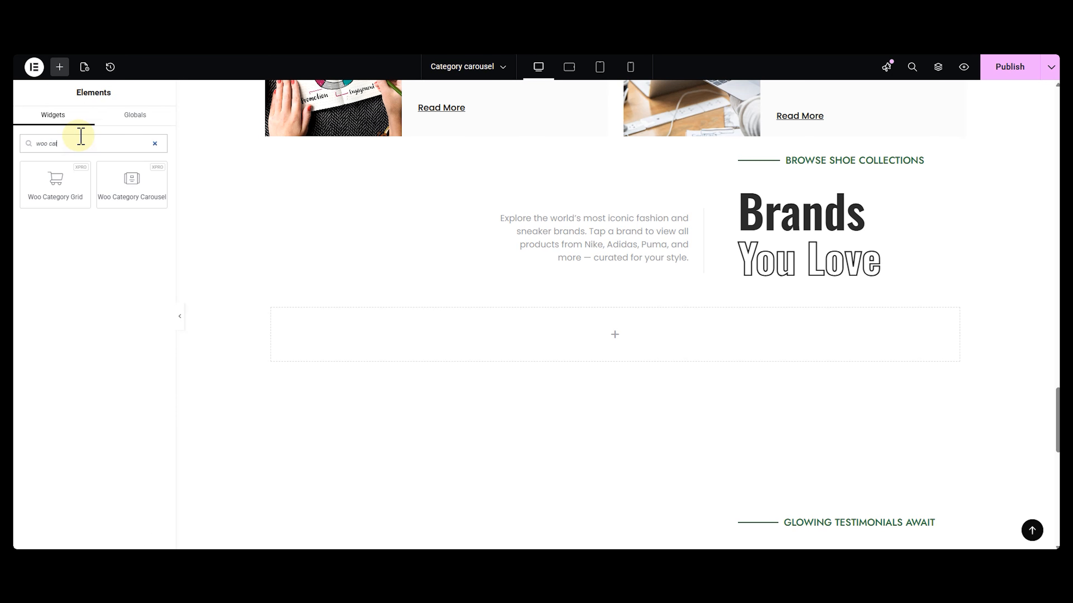
pyautogui.moveTo(155, 178); pyautogui.dragTo(411, 329)
# - Hide the title and shop button in the brand carousel and set its image resolution to Full
pyautogui.click(153, 237)
pyautogui.click(127, 208)
pyautogui.click(136, 341)
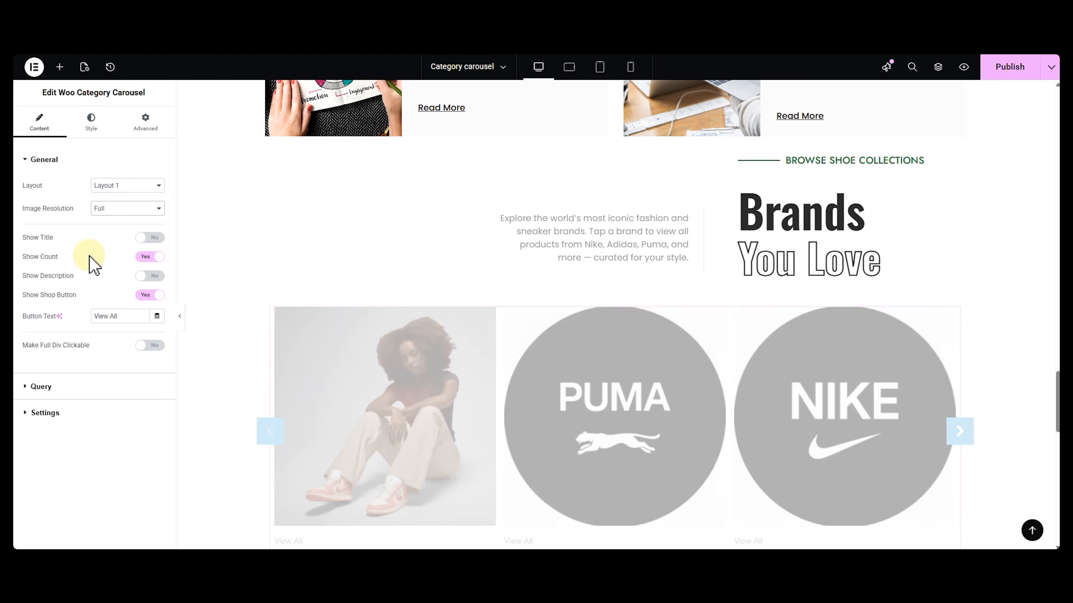
pyautogui.click(144, 295)
# - Exclude the non-brand categories from the carousel query, keeping PUMA, NIKE, LOGO and adidas
pyautogui.click(98, 364)
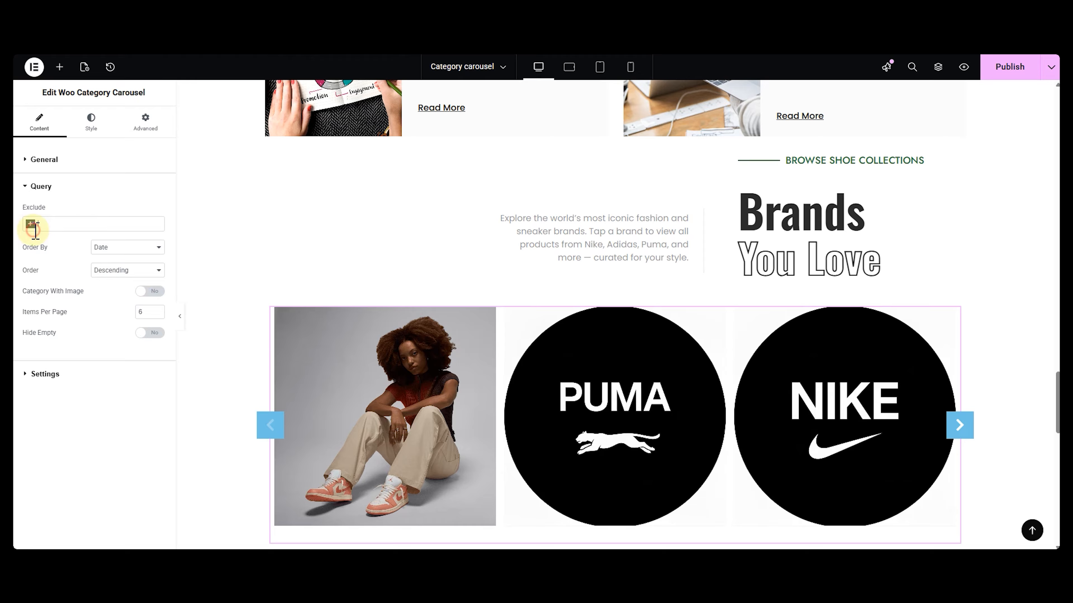
pyautogui.click(33, 229)
pyautogui.click(36, 240)
pyautogui.click(70, 225)
pyautogui.click(69, 253)
pyautogui.click(131, 225)
pyautogui.click(119, 262)
pyautogui.click(80, 236)
pyautogui.click(76, 289)
pyautogui.click(135, 235)
pyautogui.click(71, 302)
pyautogui.click(81, 246)
pyautogui.scroll(-1, 83, 297)
# - Show 4 brands in a row with a margin of 5, disable Show Nav, and enable Loop, Auto Height and Autoplay
pyautogui.click(84, 360)
pyautogui.click(87, 397)
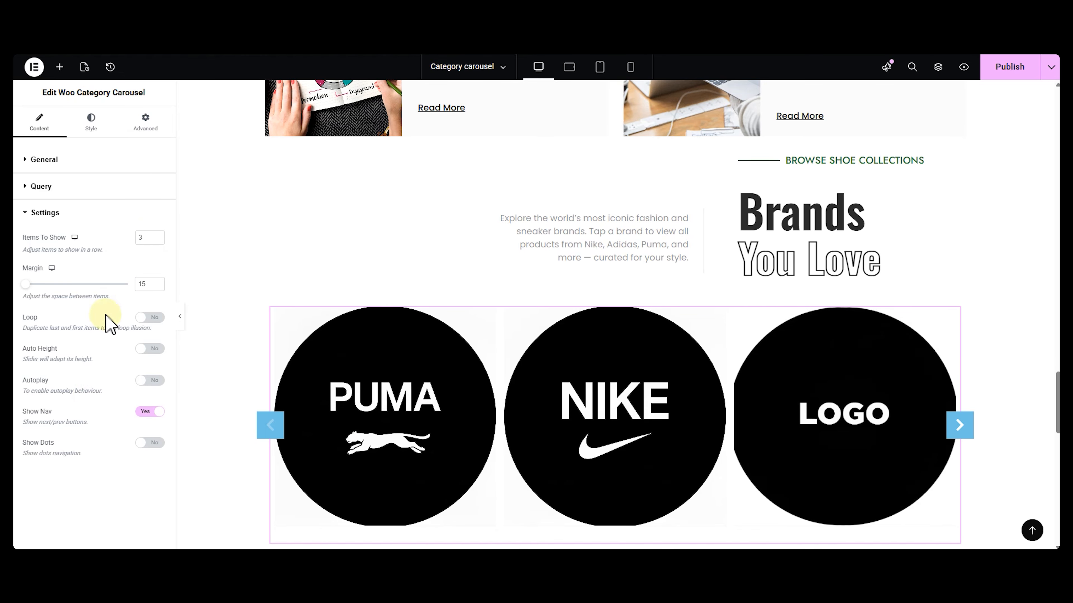
pyautogui.click(147, 240)
pyautogui.write('4')
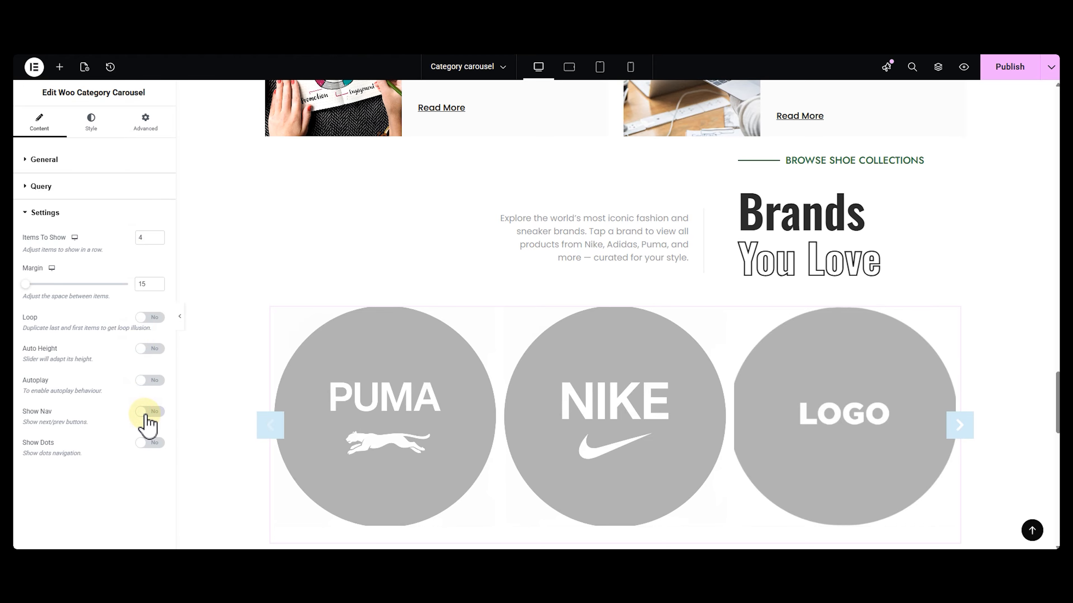
pyautogui.press('BackSpace')
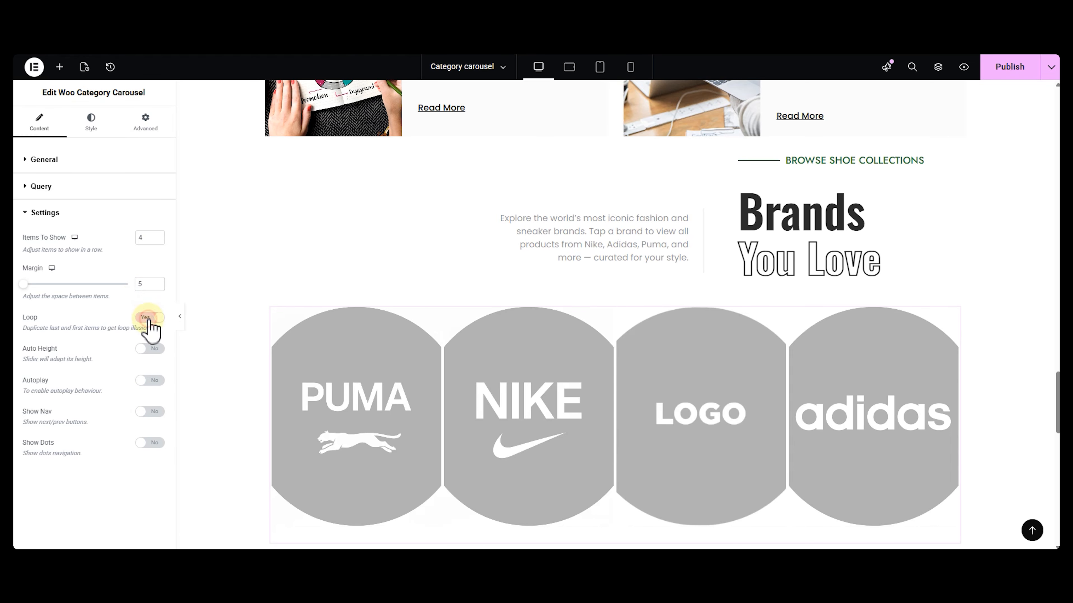
pyautogui.click(150, 380)
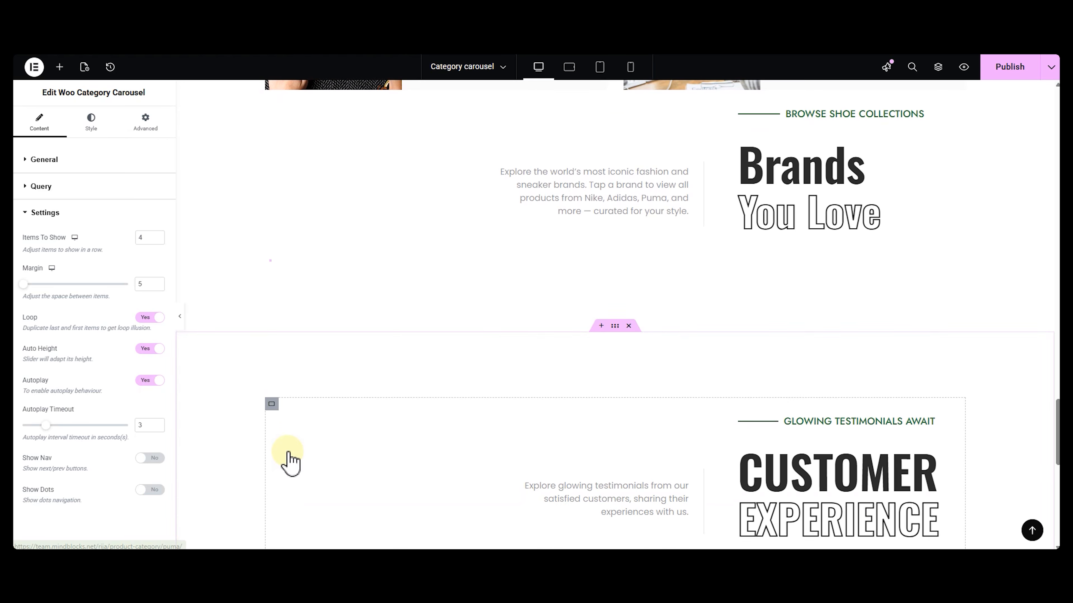
# - Style the brand images with a height of 250 px and the Contain object fit
pyautogui.click(85, 157)
pyautogui.click(90, 127)
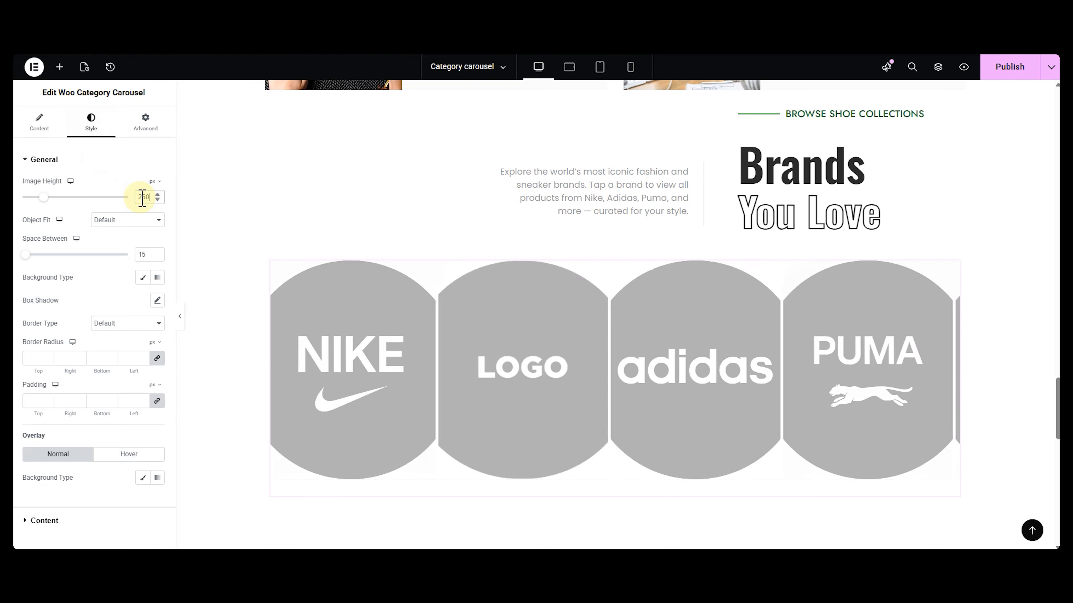
pyautogui.click(142, 220)
pyautogui.click(136, 274)
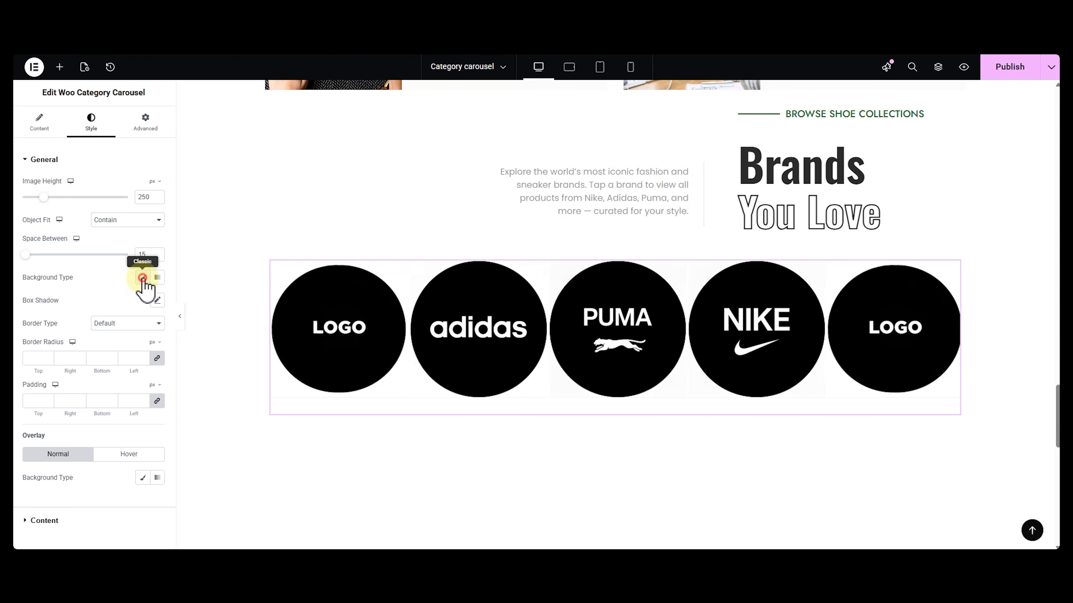
# - Give the brand carousel items a Classic background with a transparent color and preview the hover effect
pyautogui.click(143, 277)
pyautogui.click(158, 300)
pyautogui.moveTo(219, 444); pyautogui.dragTo(68, 438)
pyautogui.click(436, 314)
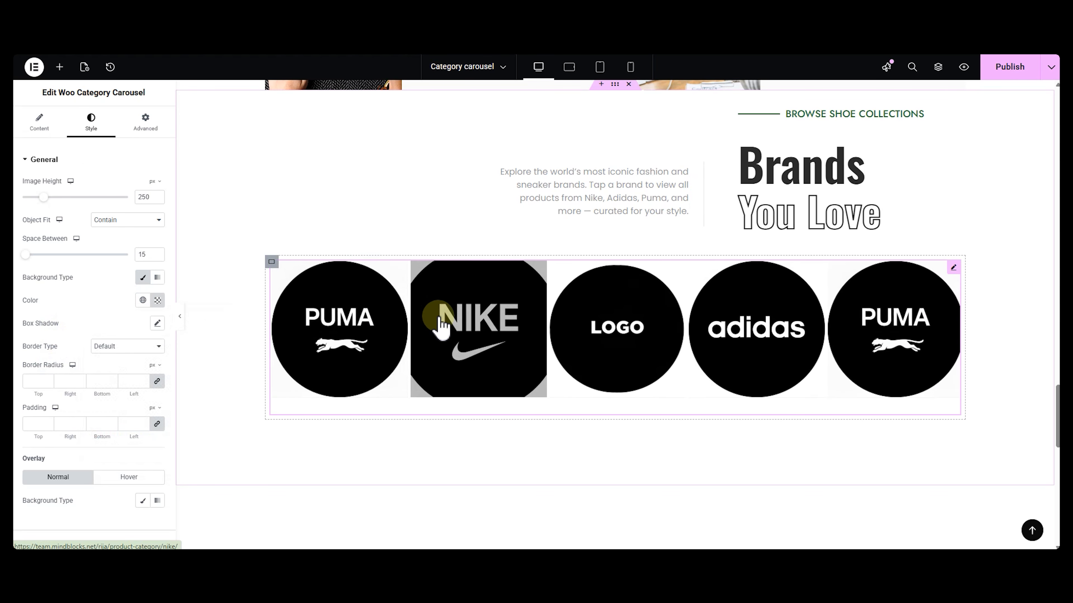
# - Give the brand carousel's hover overlay a Classic background with a transparent color and check the hover effect
pyautogui.click(135, 476)
pyautogui.scroll(-1, 155, 517)
pyautogui.click(157, 500)
pyautogui.moveTo(218, 453); pyautogui.dragTo(69, 456)
pyautogui.click(328, 370)
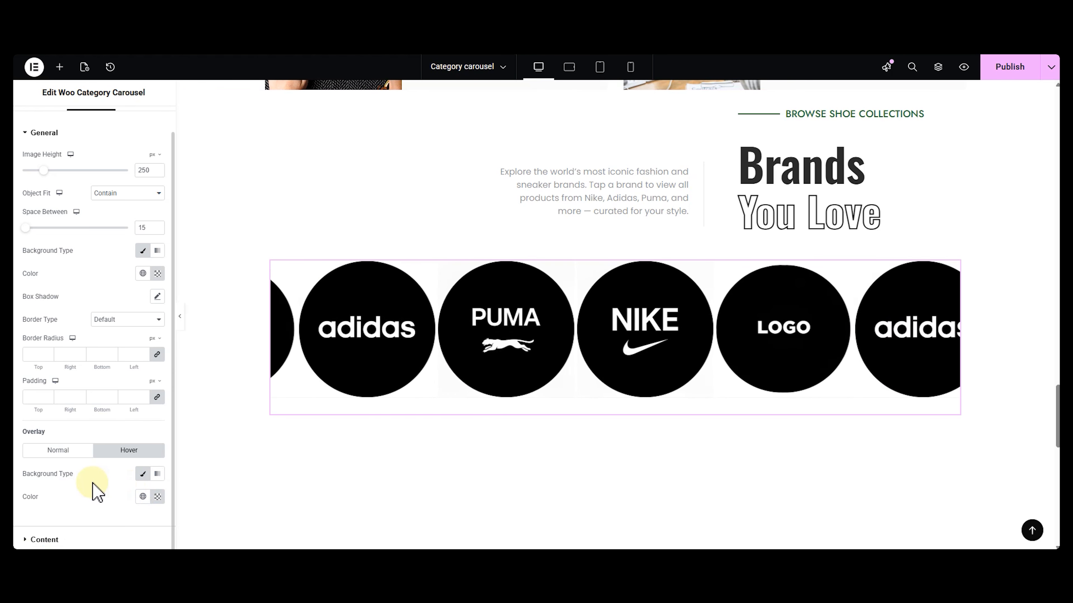
pyautogui.scroll(1, 96, 492)
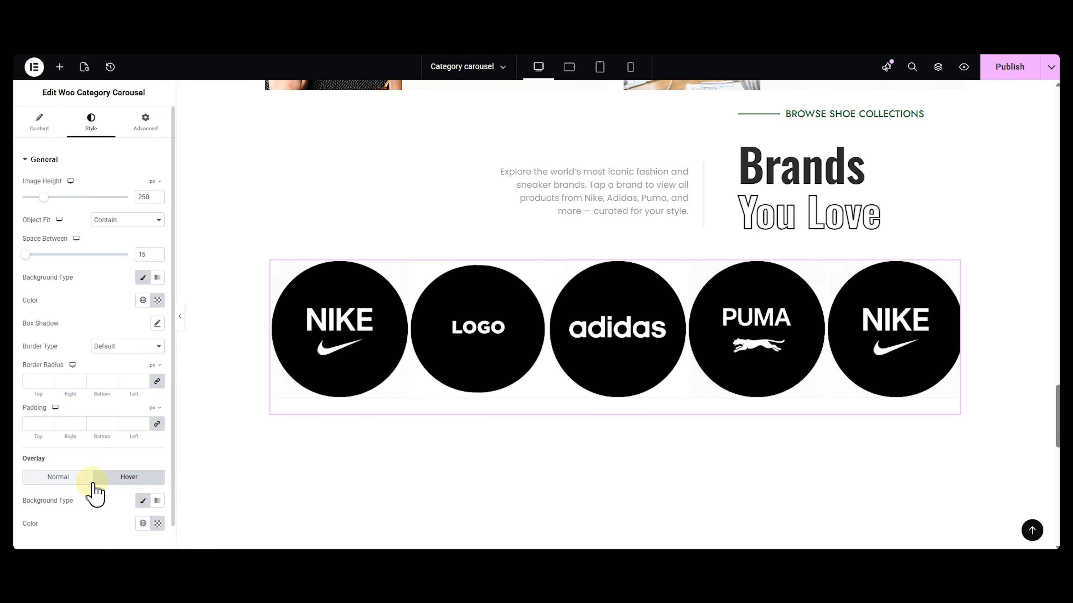
pyautogui.click(47, 135)
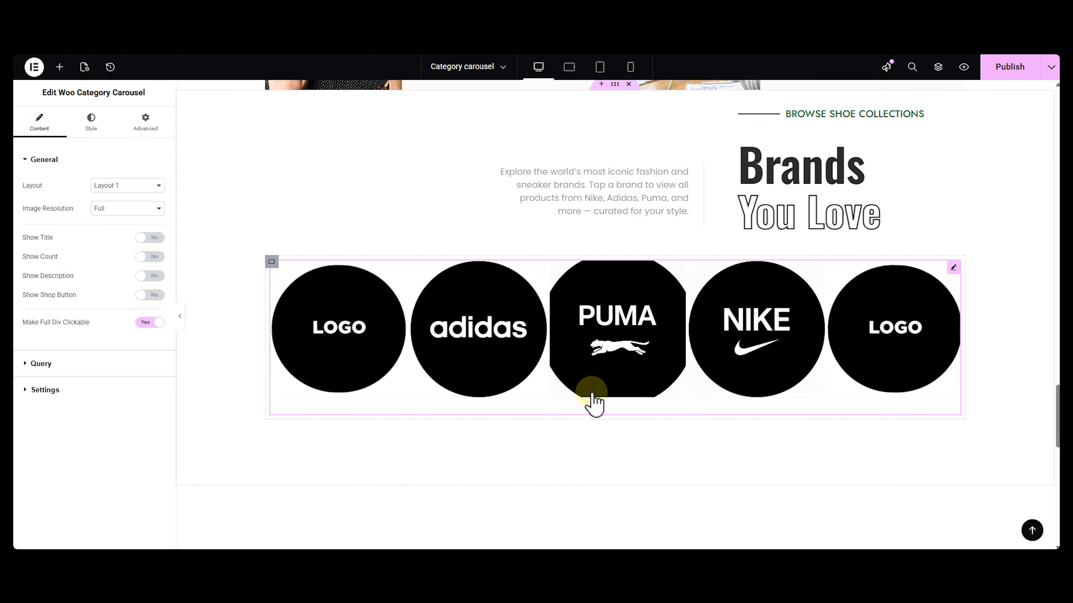
# - In the Mobile Portrait view, set the Trend Report carousel to show 1 item with an image height of 460 px
pyautogui.scroll(5, 594, 403)
pyautogui.scroll(10, 594, 402)
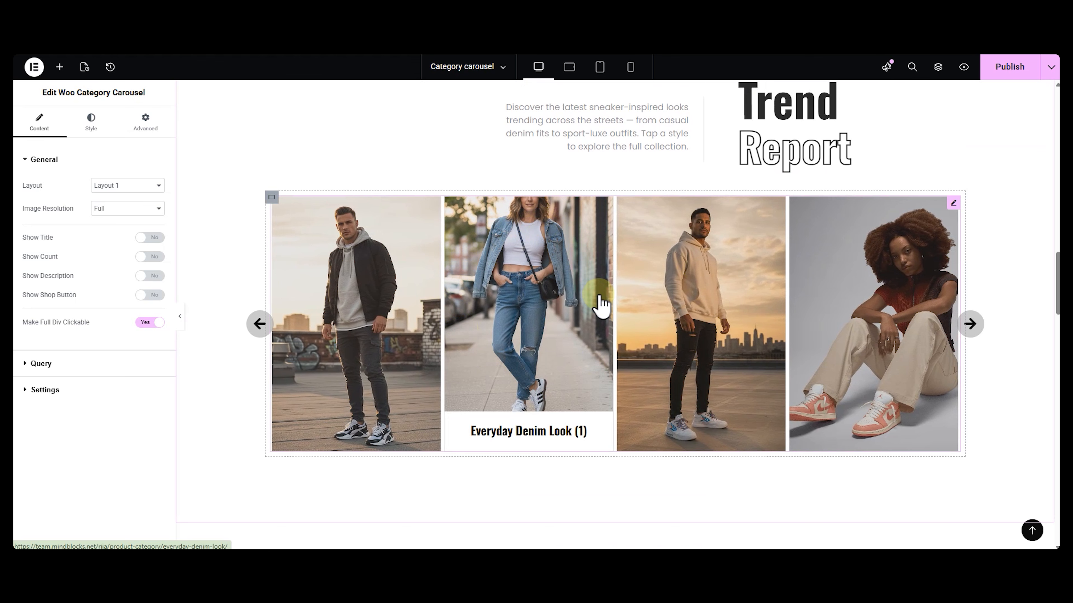
pyautogui.click(630, 67)
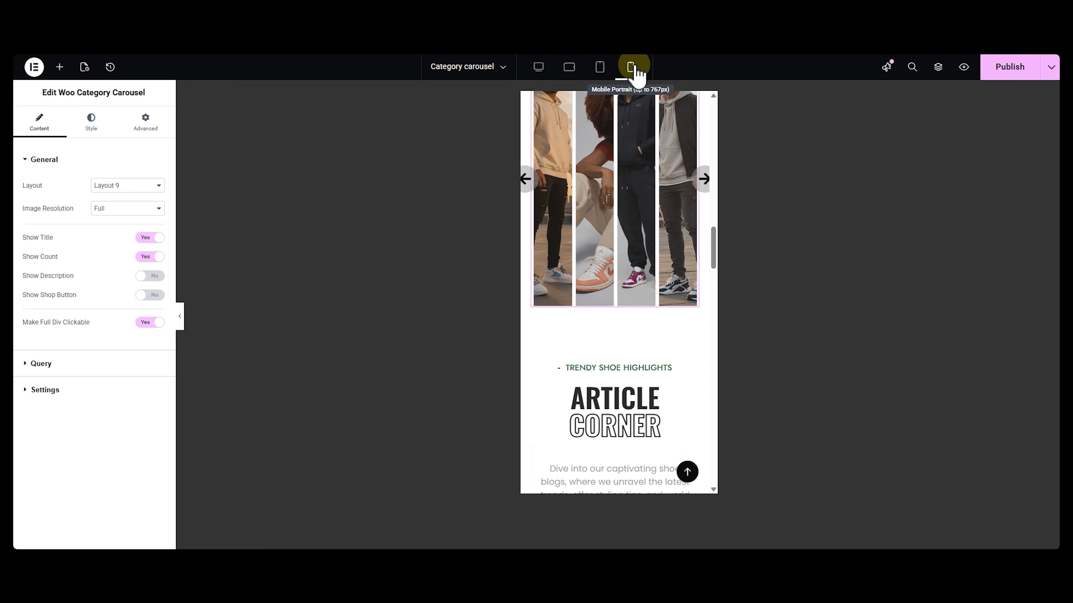
pyautogui.scroll(5, 610, 211)
pyautogui.scroll(-2, 615, 214)
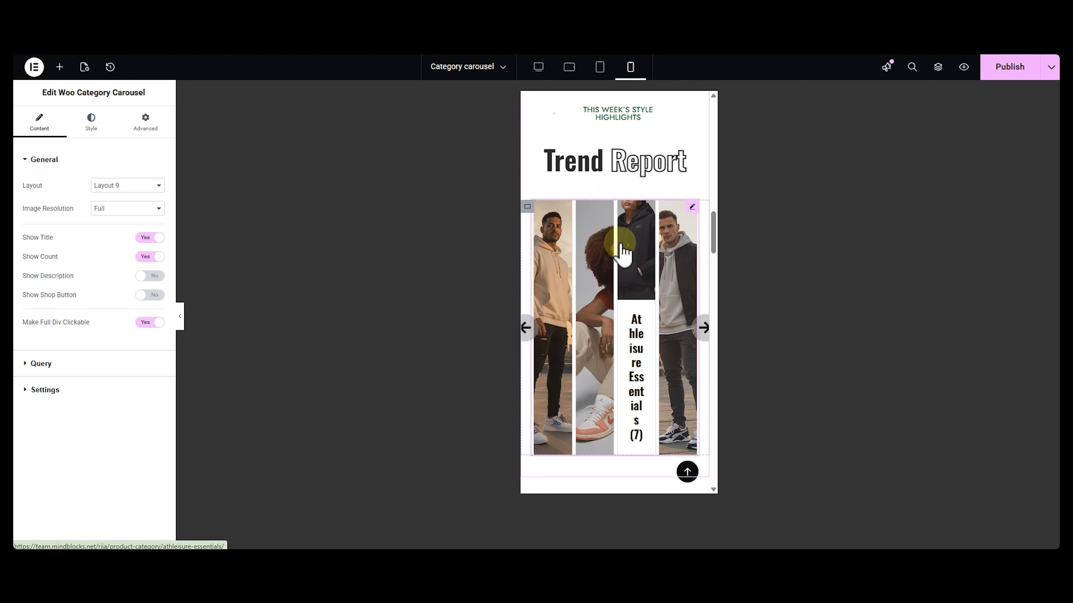
pyautogui.click(94, 393)
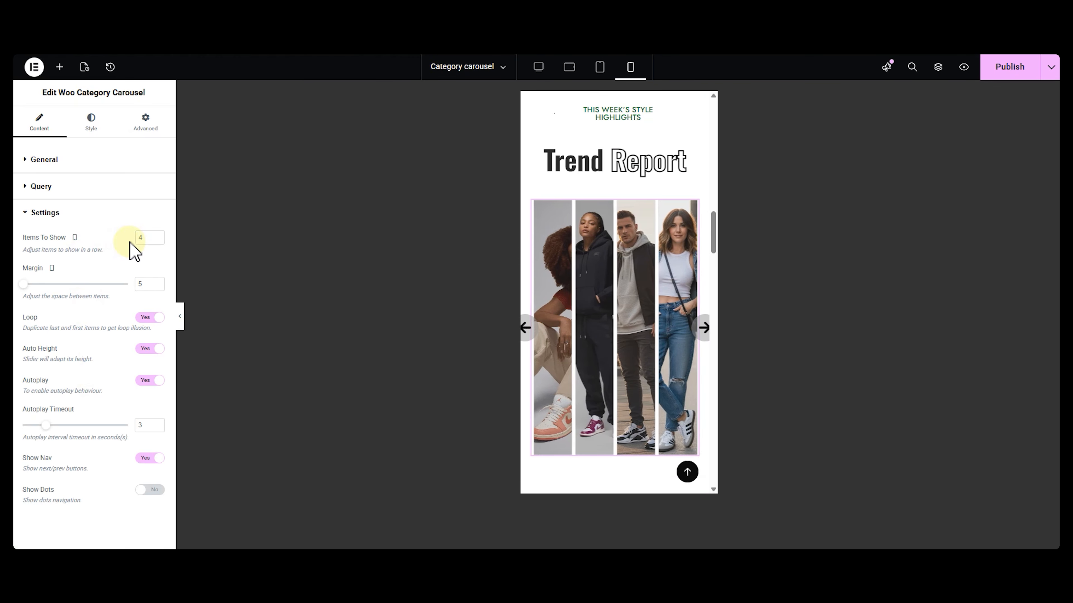
pyautogui.press('BackSpace')
pyautogui.write('1')
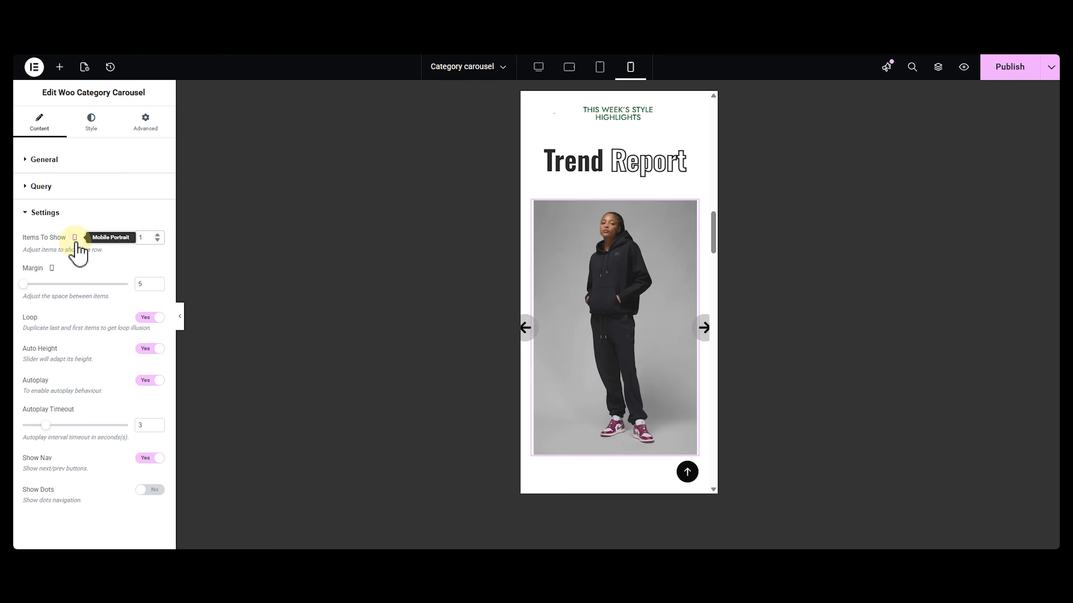
pyautogui.click(94, 131)
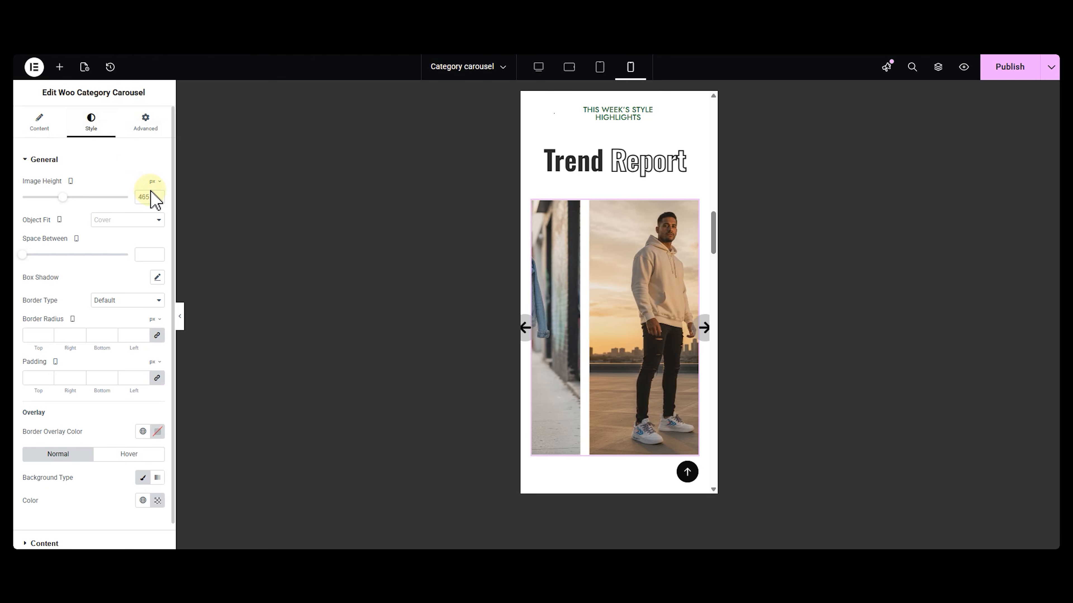
pyautogui.write('460')
# - Set the Trend Report carousel's mobile title typography to 18 px with a lighter font weight
pyautogui.scroll(-1, 108, 406)
pyautogui.click(98, 509)
pyautogui.scroll(-1, 155, 412)
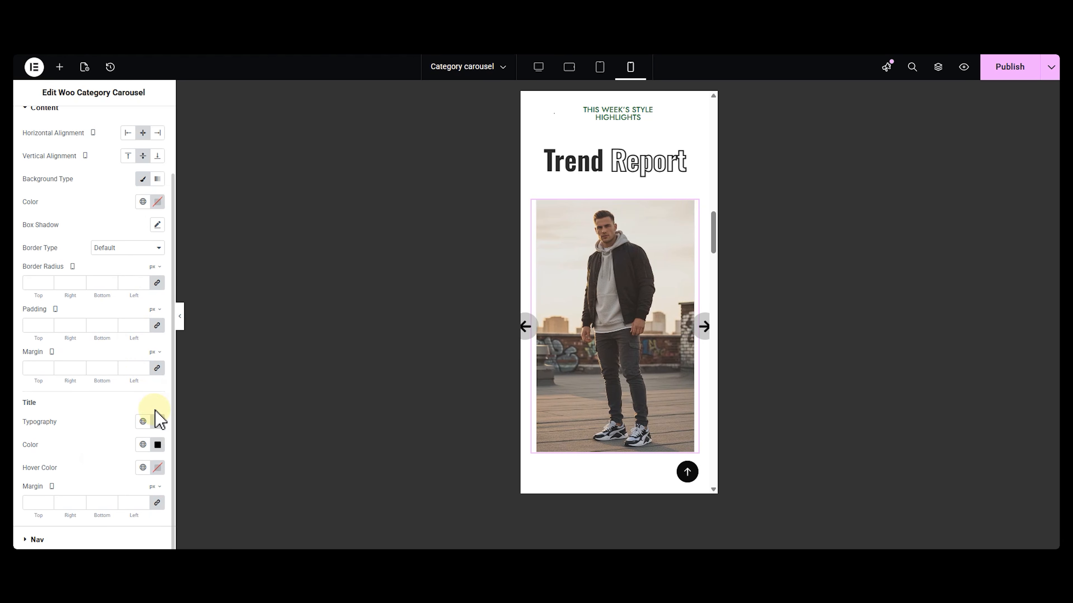
pyautogui.click(156, 419)
pyautogui.scroll(-2, 147, 456)
pyautogui.doubleClick(137, 419)
pyautogui.write('1')
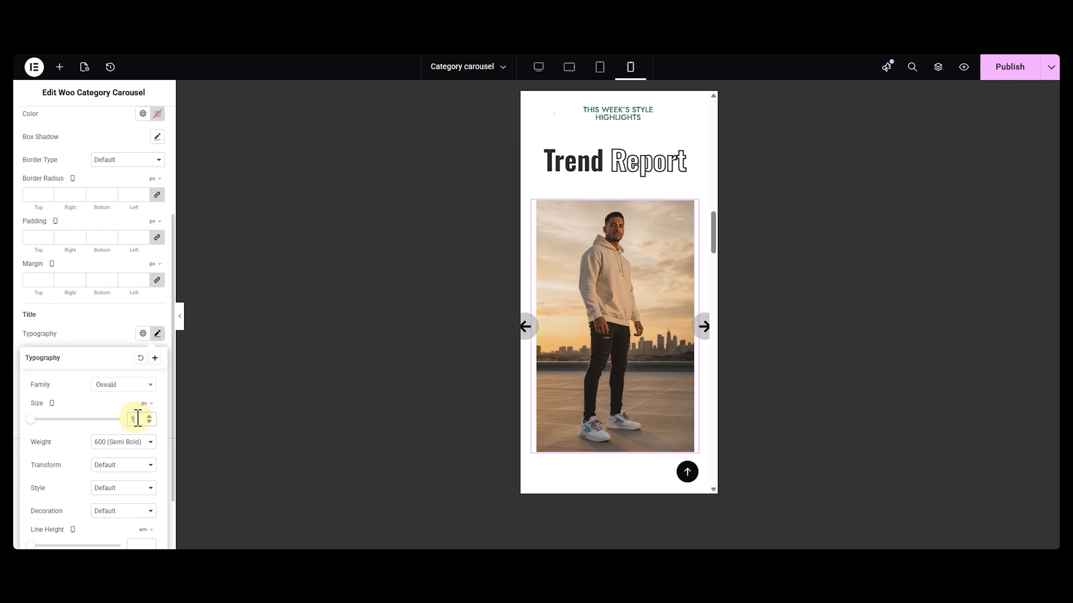
pyautogui.write('8')
pyautogui.click(108, 446)
pyautogui.click(112, 343)
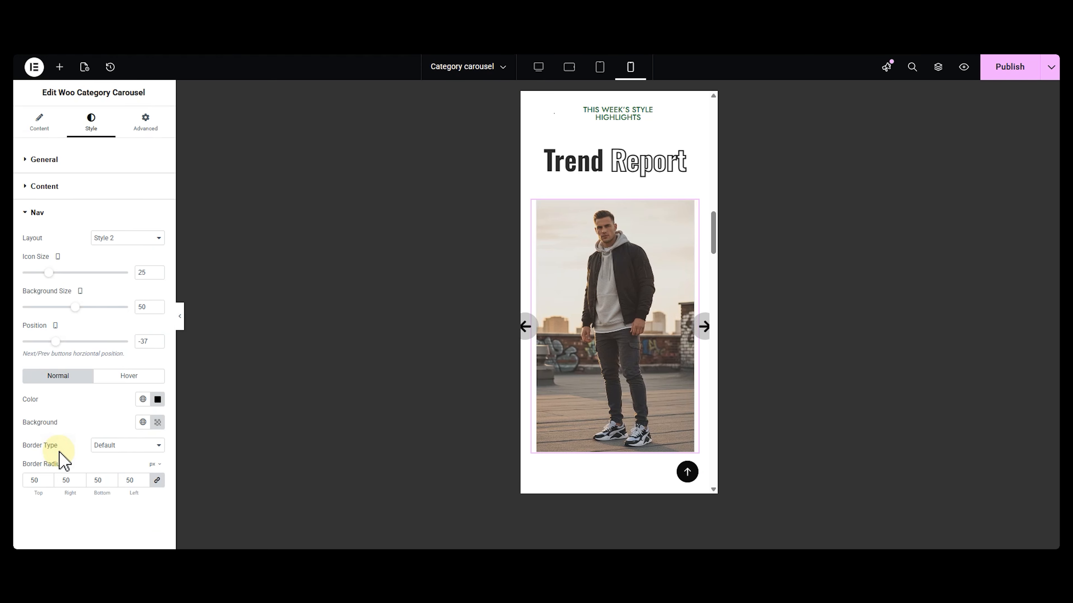
# - Set the Trend Report carousel's mobile nav icon size to 20 and its background size to 30
pyautogui.doubleClick(144, 273)
pyautogui.write('20')
pyautogui.doubleClick(144, 307)
pyautogui.write('30')
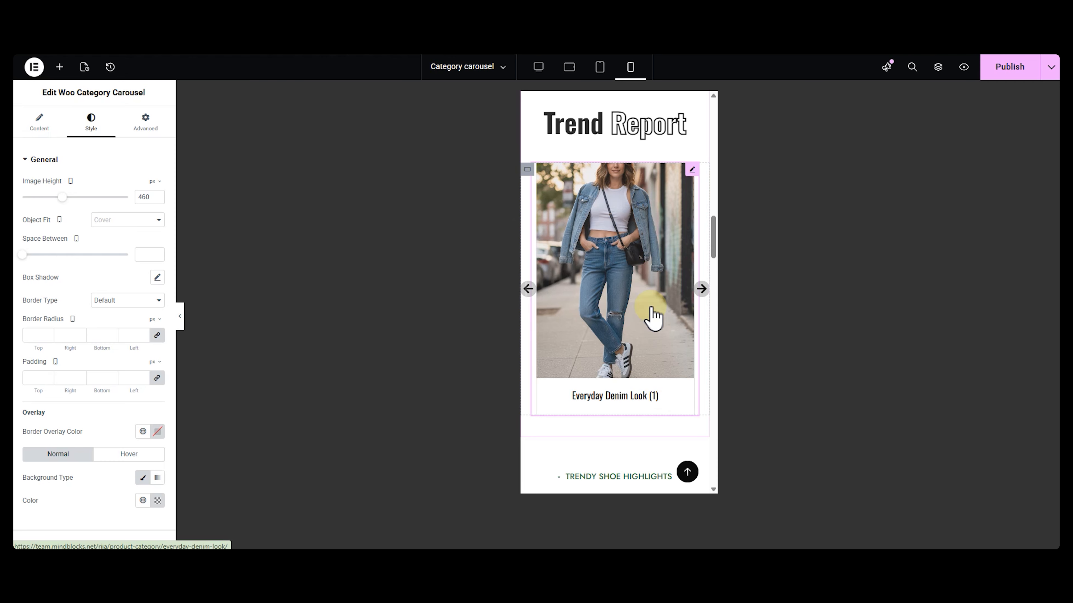
# - Make the brand carousel show 1 item on mobile with a margin of 15, and enable Show Nav
pyautogui.scroll(-15, 653, 315)
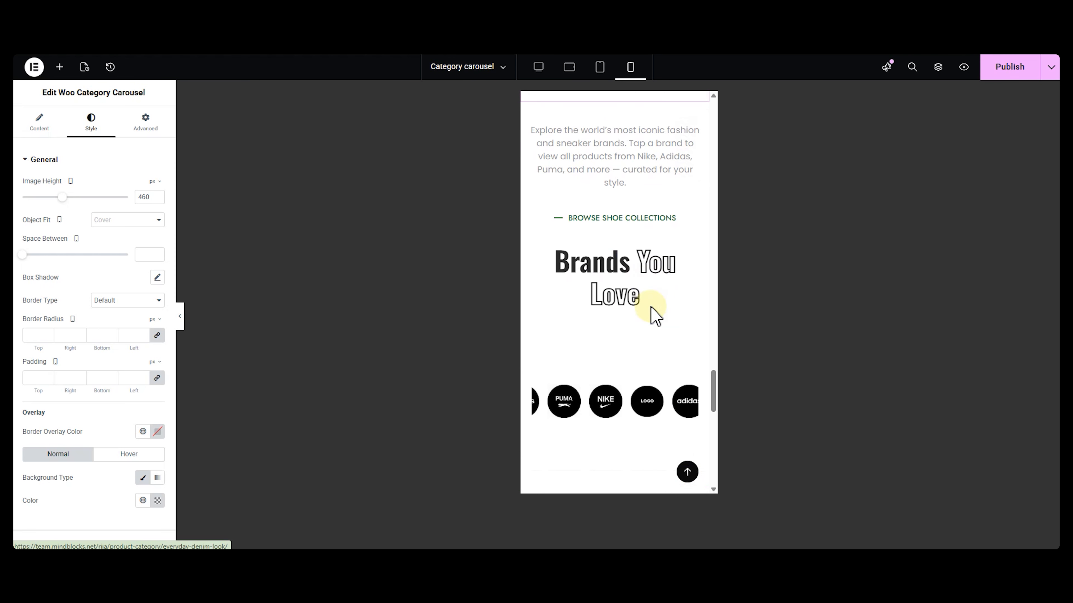
pyautogui.click(642, 361)
pyautogui.click(45, 390)
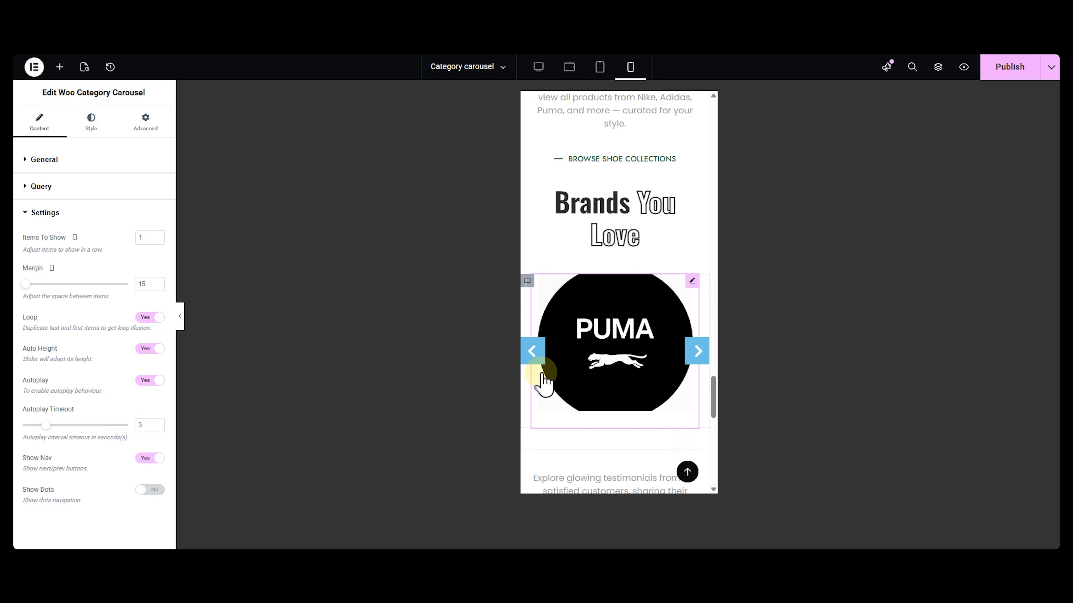
# - Reduce the brand carousel's mobile image height and set its nav layout to Style 2
pyautogui.click(92, 127)
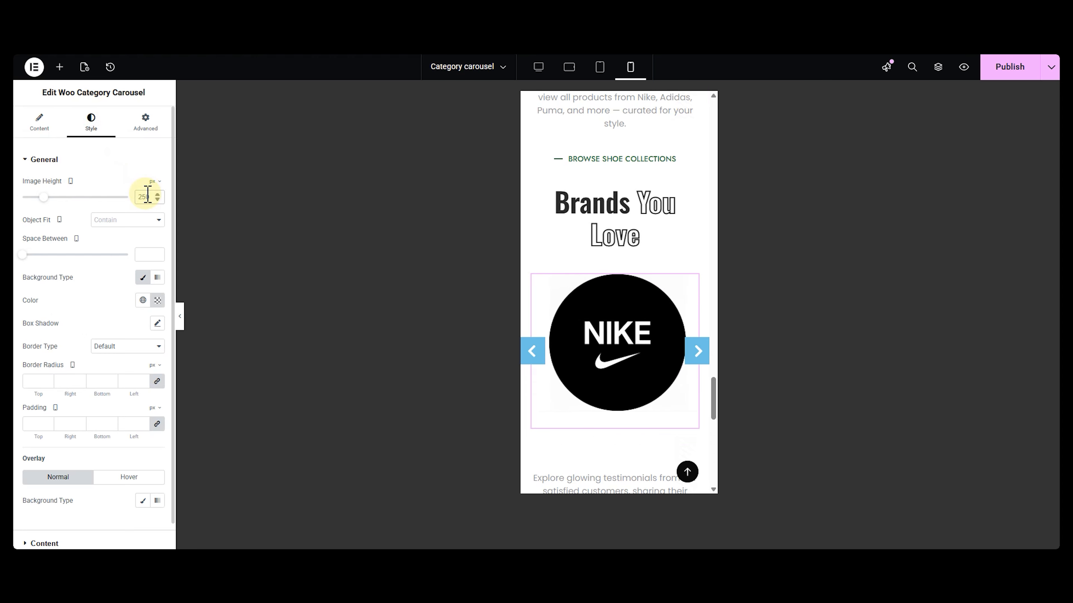
pyautogui.scroll(-1, 131, 304)
pyautogui.click(77, 538)
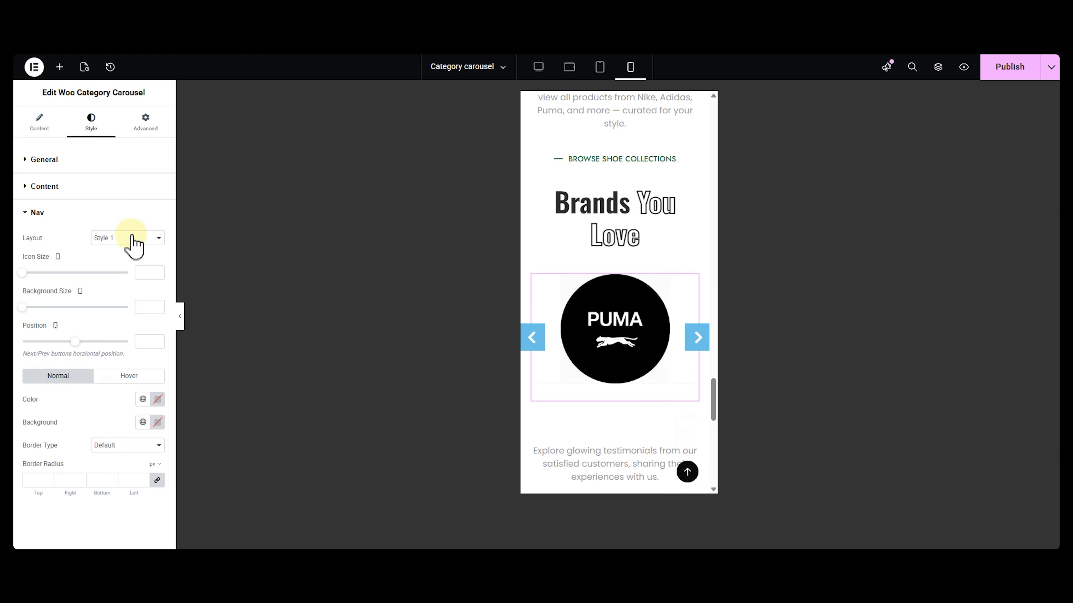
pyautogui.click(141, 267)
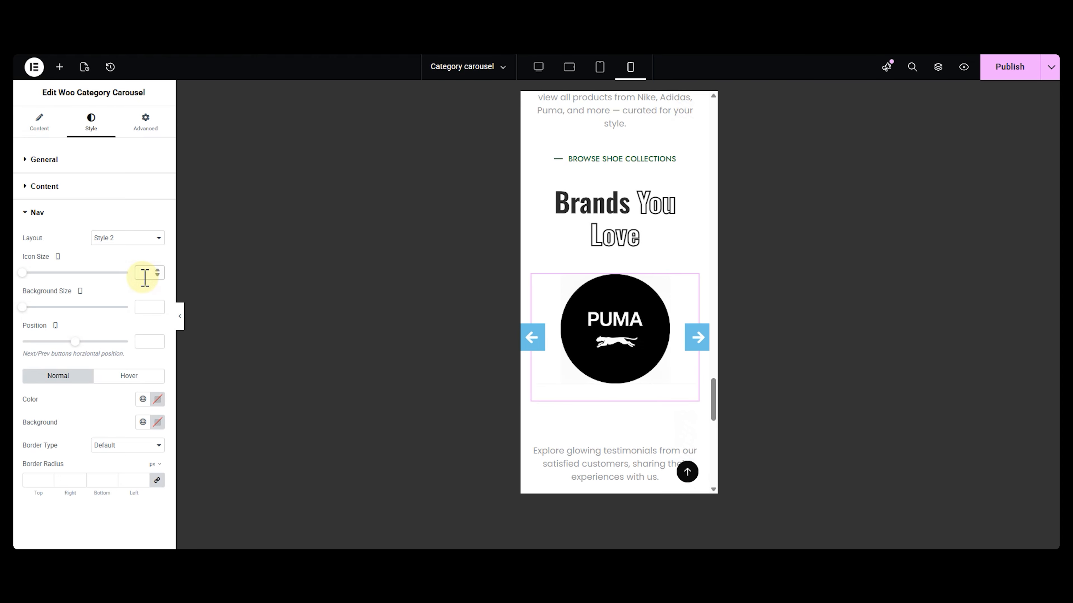